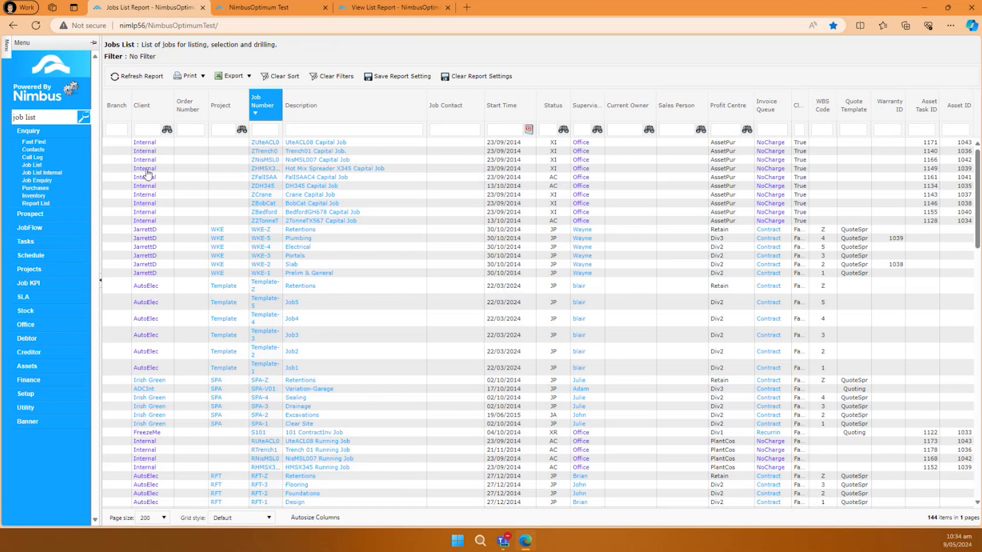
Filter the Jobs List report to the client AutoElec and apply the filter
{"action": "left_click", "coordinate": [147, 130]}
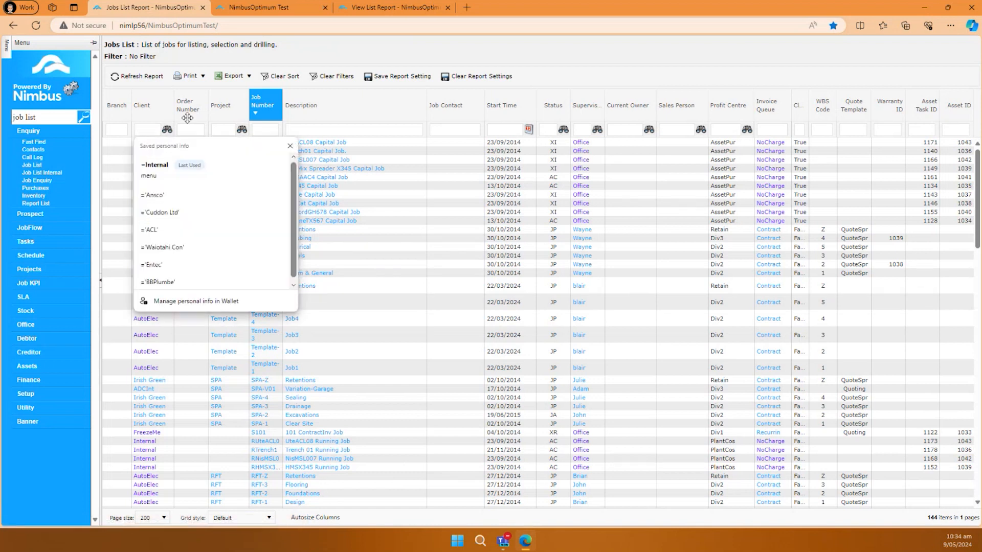
{"action": "left_click", "coordinate": [166, 130]}
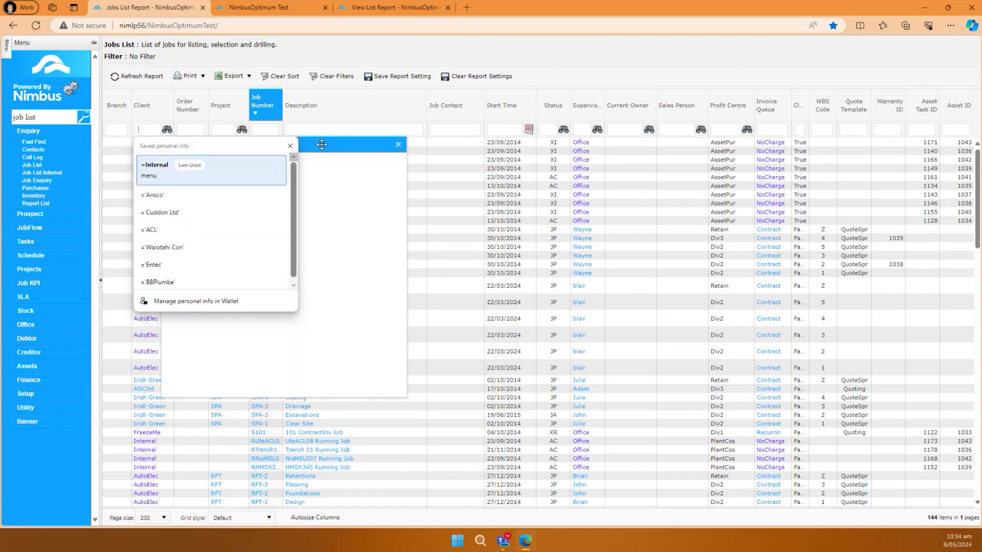
{"action": "left_click", "coordinate": [194, 210]}
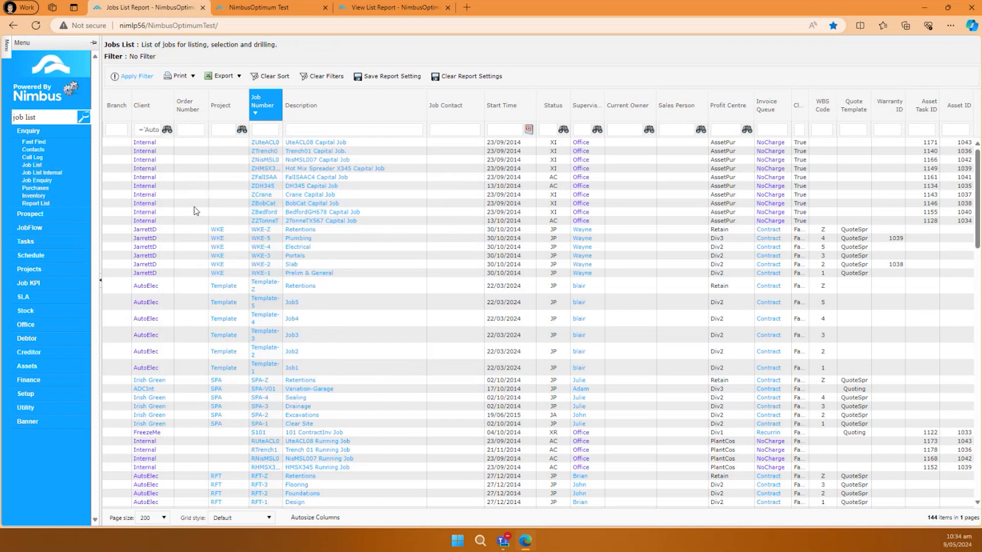
{"action": "left_click", "coordinate": [142, 79]}
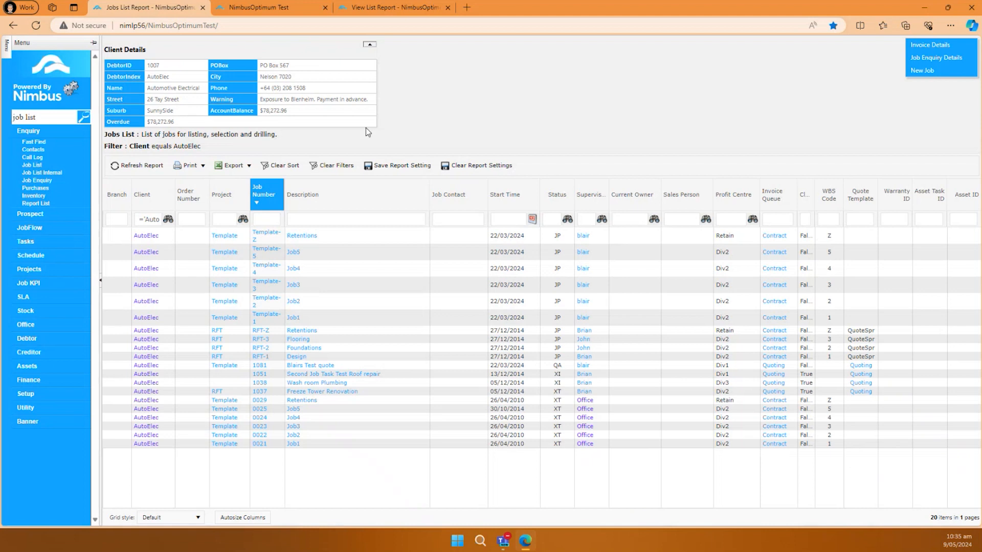
{"action": "left_click", "coordinate": [208, 27]}
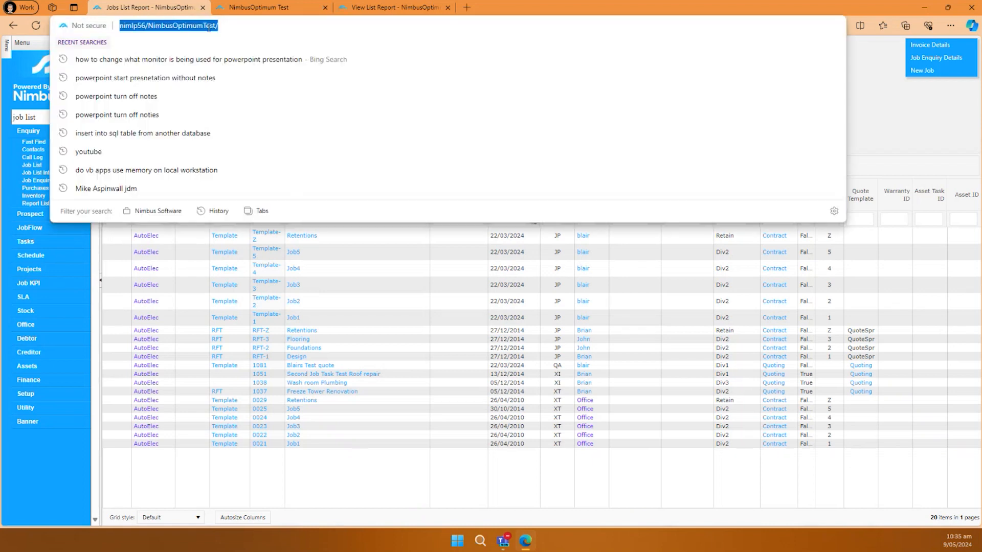
{"action": "left_click", "coordinate": [392, 457]}
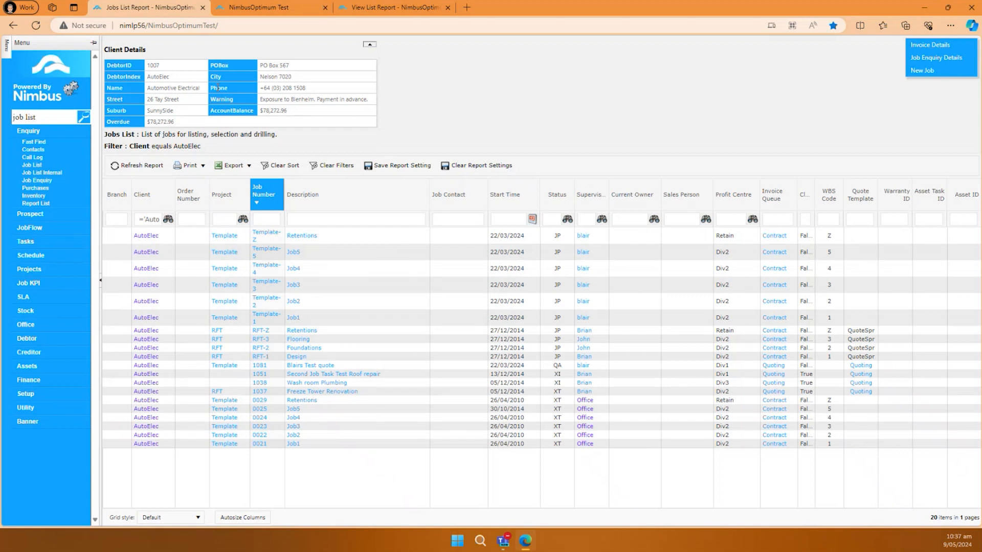
Compare the Client Details header on the Jobs List with that report's header view settings in Web Report Admin
{"action": "left_click", "coordinate": [258, 8]}
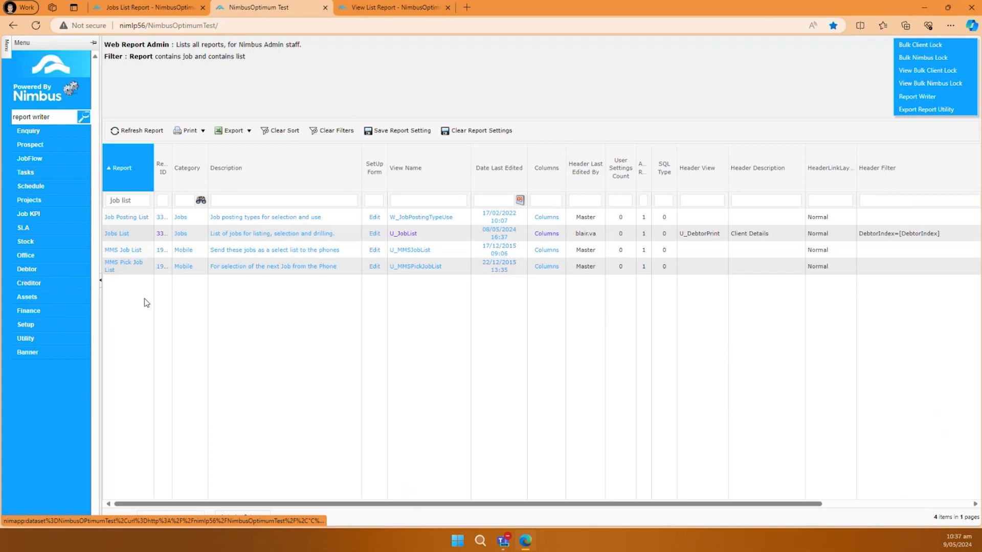
{"action": "left_click", "coordinate": [155, 10]}
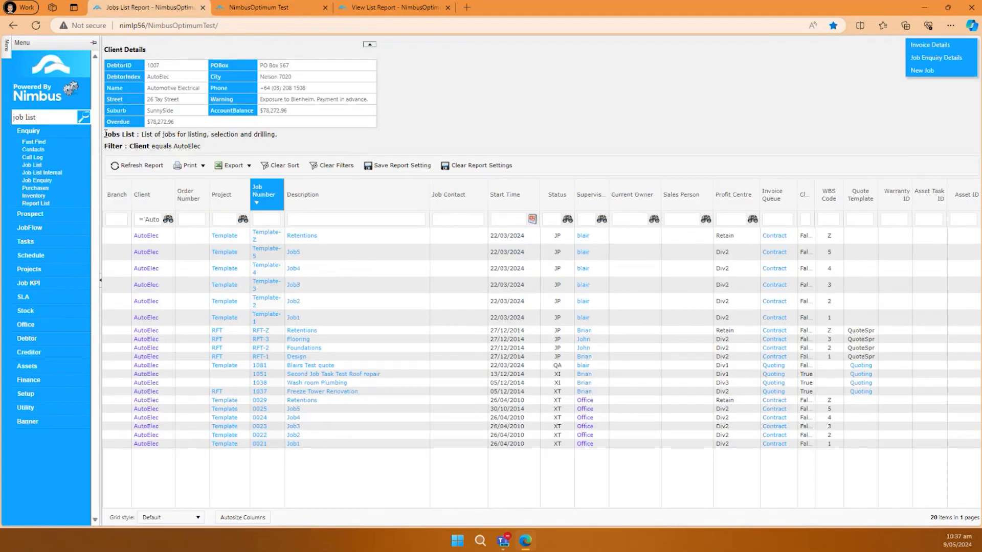
{"action": "left_click_drag", "start_coordinate": [106, 134], "coordinate": [124, 134]}
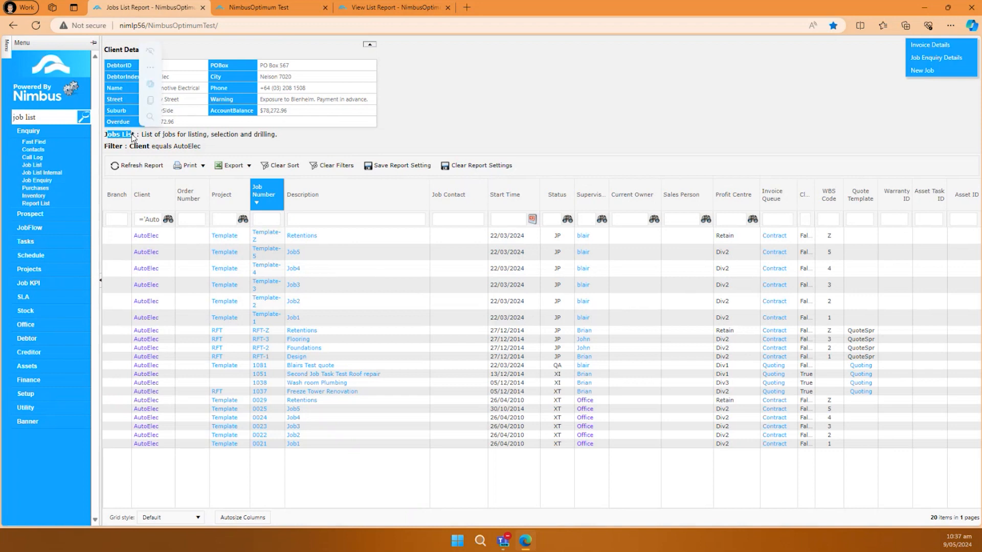
{"action": "left_click", "coordinate": [262, 10]}
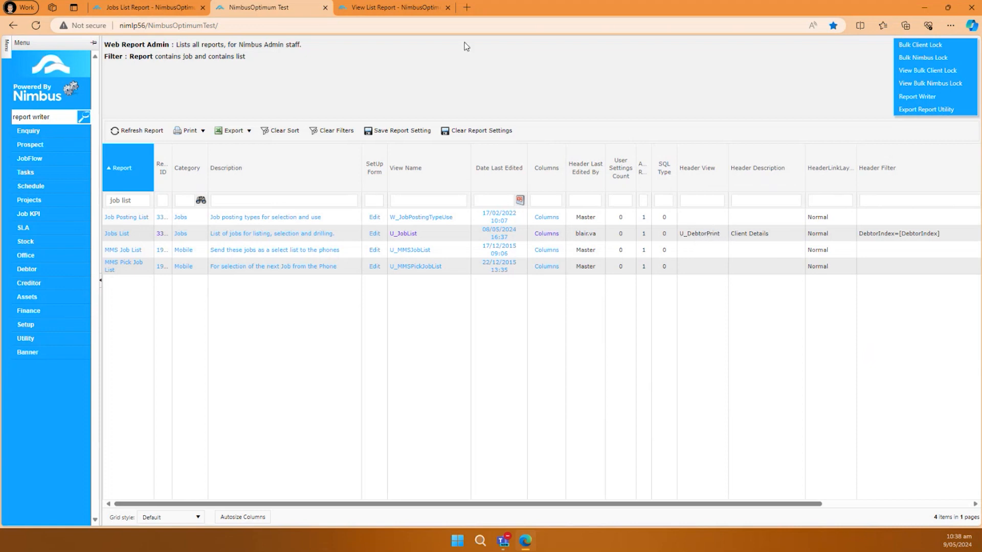
{"action": "left_click", "coordinate": [168, 13]}
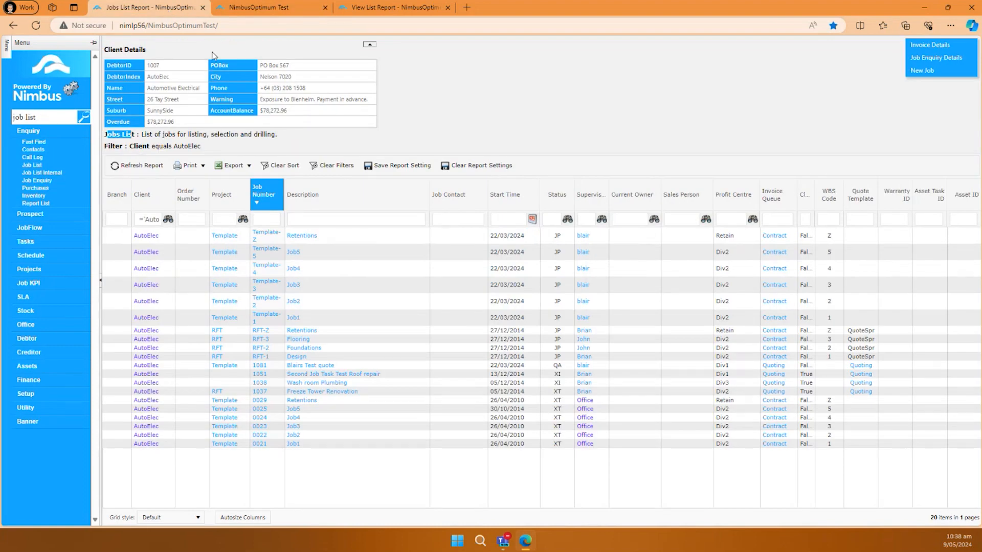
{"action": "left_click", "coordinate": [275, 13]}
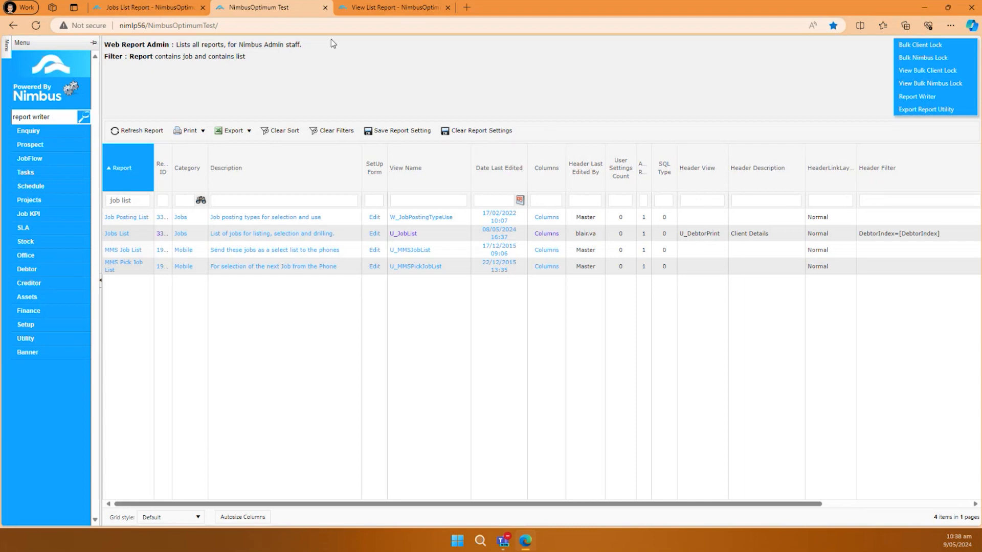
Review the u_debtor entries in the View List and open the DebtorPrint view in Nimbus Viewmaker
{"action": "left_click", "coordinate": [372, 11]}
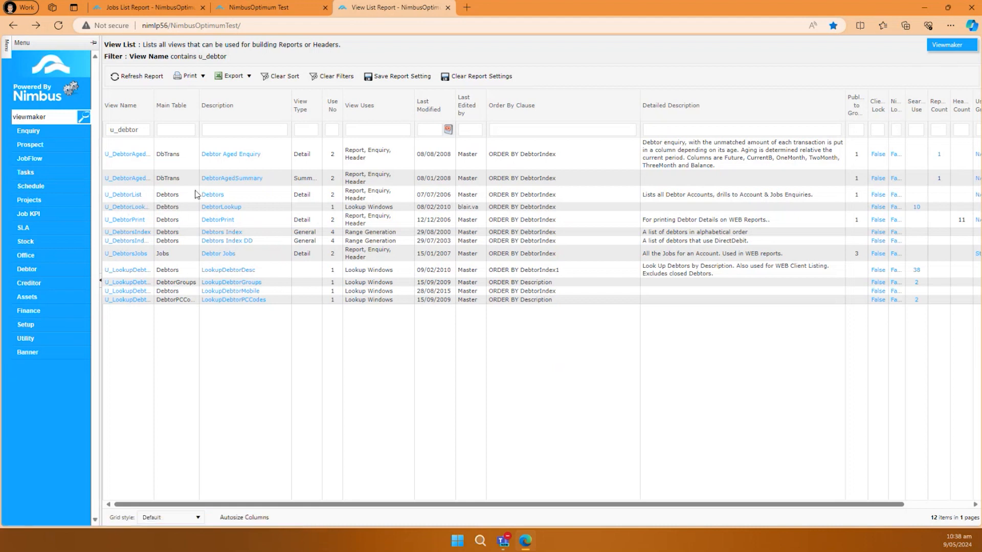
{"action": "left_click_drag", "start_coordinate": [268, 506], "coordinate": [402, 506]}
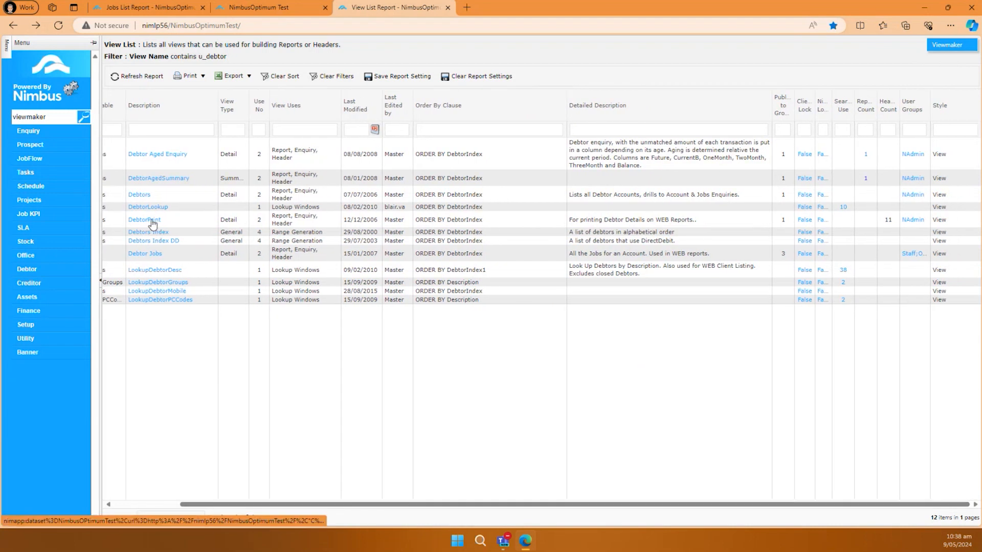
{"action": "left_click_drag", "start_coordinate": [264, 505], "coordinate": [295, 495]}
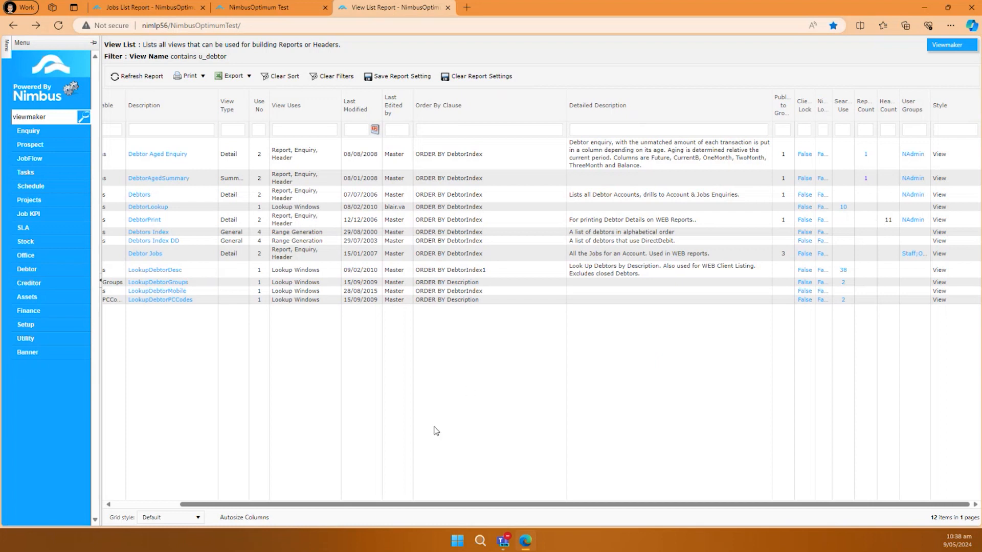
{"action": "left_click_drag", "start_coordinate": [391, 506], "coordinate": [325, 506]}
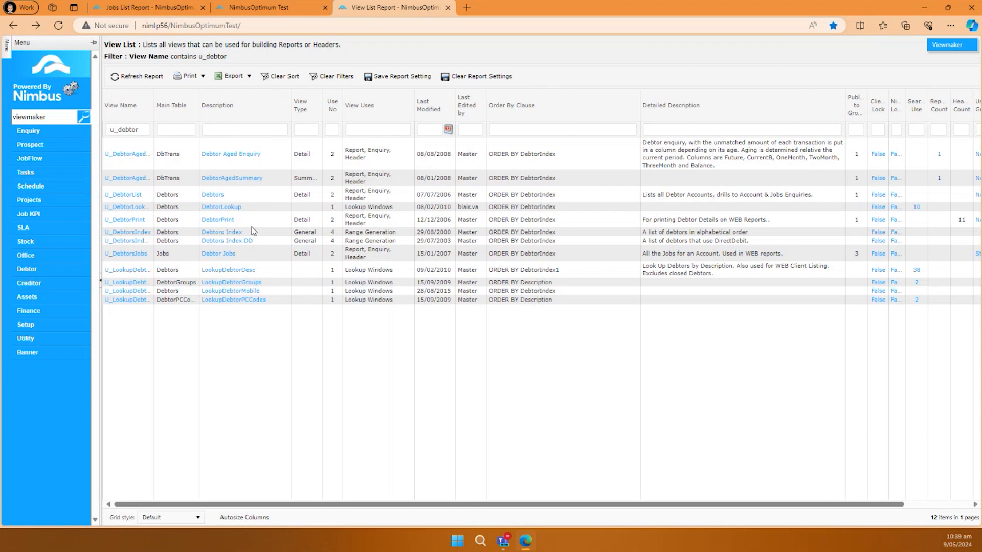
{"action": "left_click", "coordinate": [224, 223]}
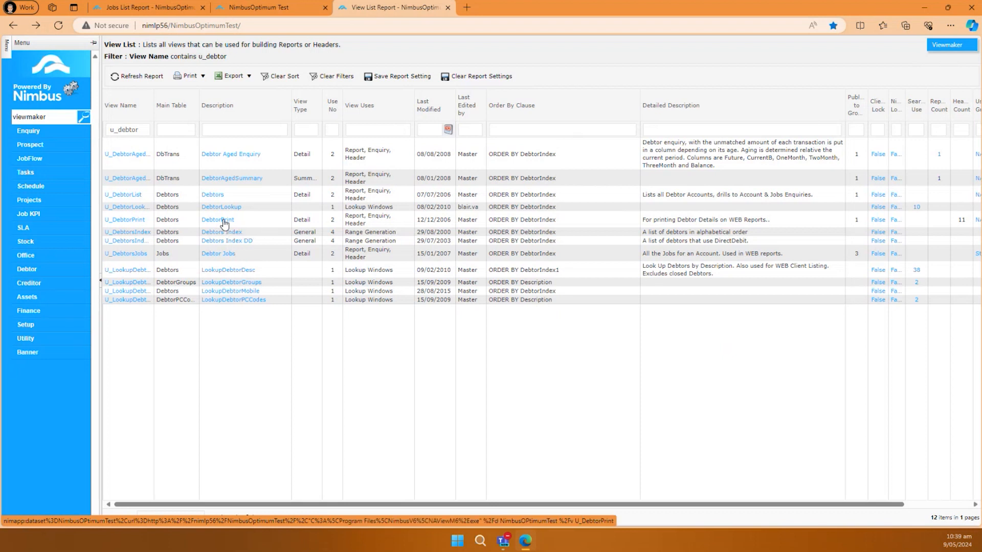
{"action": "left_click", "coordinate": [541, 81]}
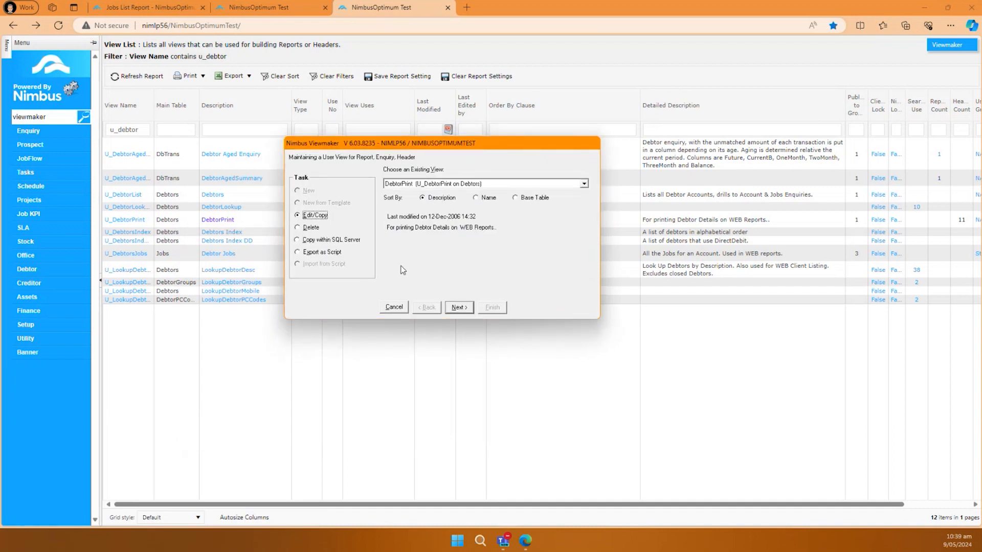
Keep Edit/Copy and the associated tables, proceed to the view's included fields, and compare them with the Jobs List's Client Details header
{"action": "left_click", "coordinate": [459, 308]}
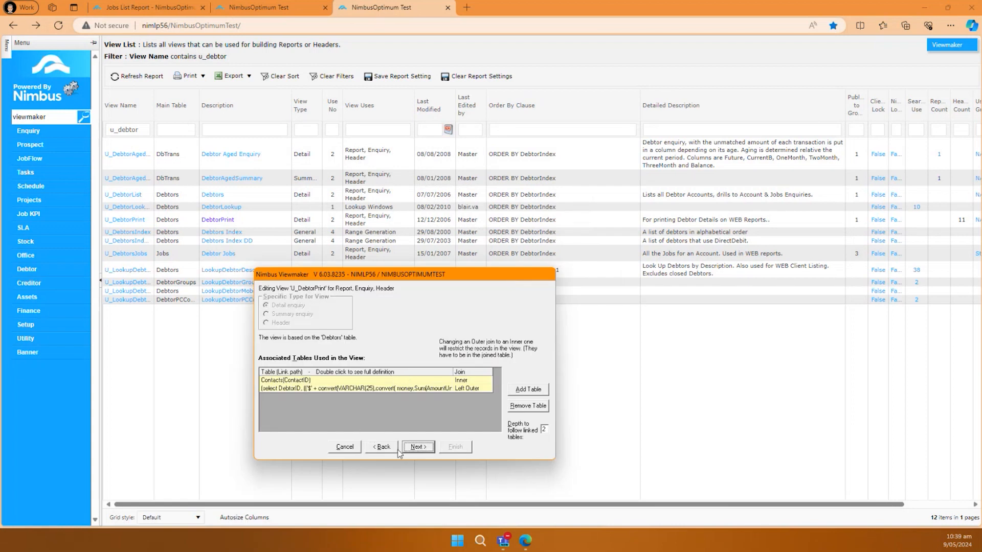
{"action": "left_click", "coordinate": [418, 448]}
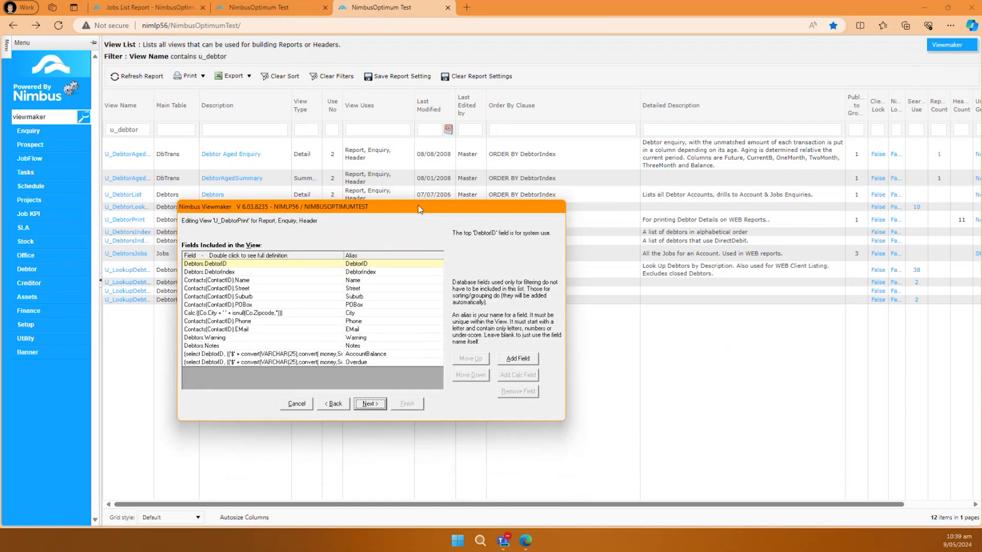
{"action": "left_click", "coordinate": [148, 7]}
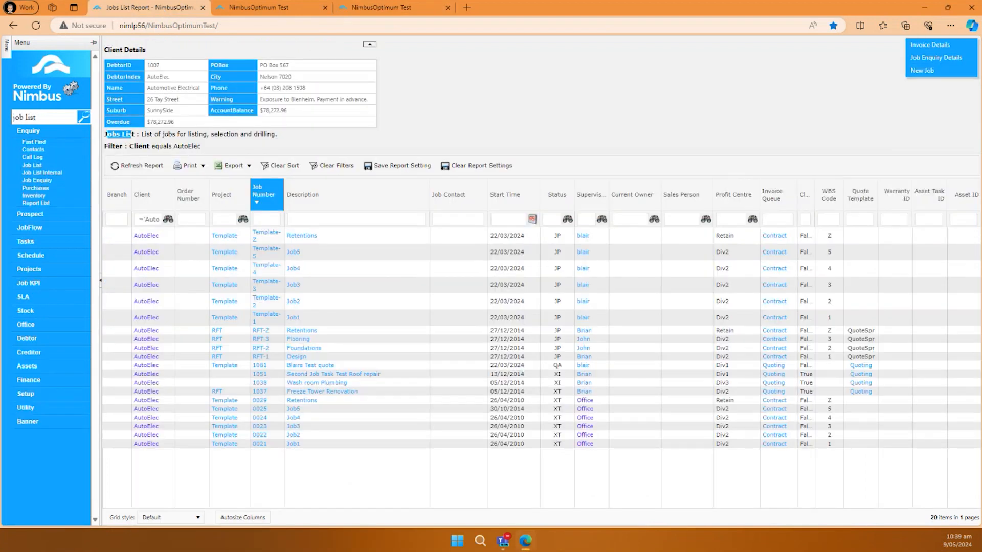
{"action": "key", "text": "alt+Tab"}
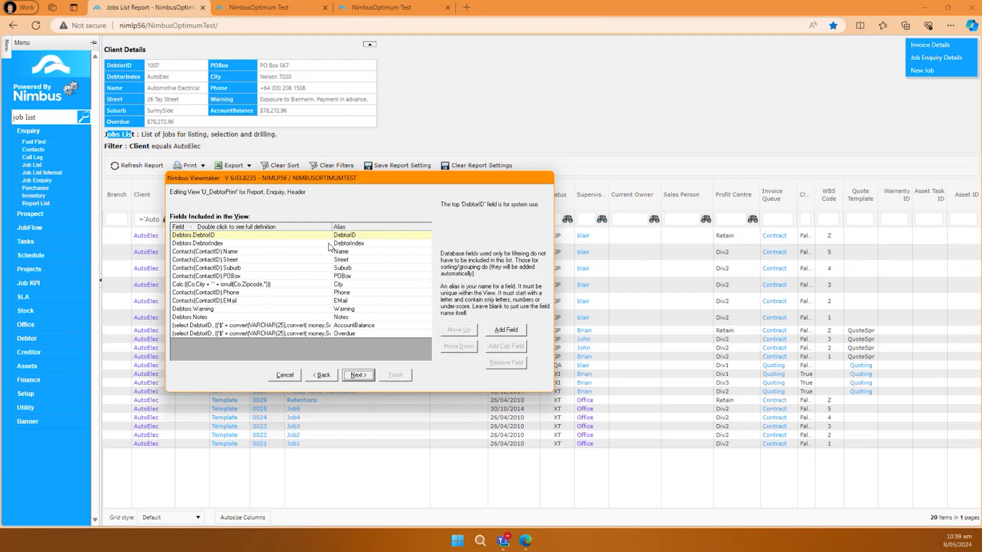
Add the DebtorContact column from the Debtors table to the fields included in the view
{"action": "left_click", "coordinate": [515, 335]}
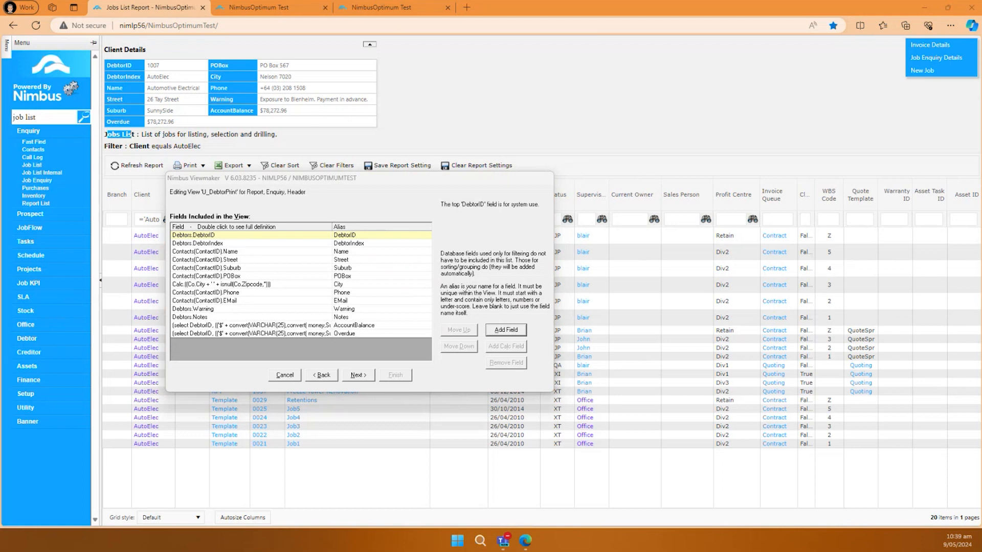
{"action": "left_click_drag", "start_coordinate": [183, 551], "coordinate": [477, 203]}
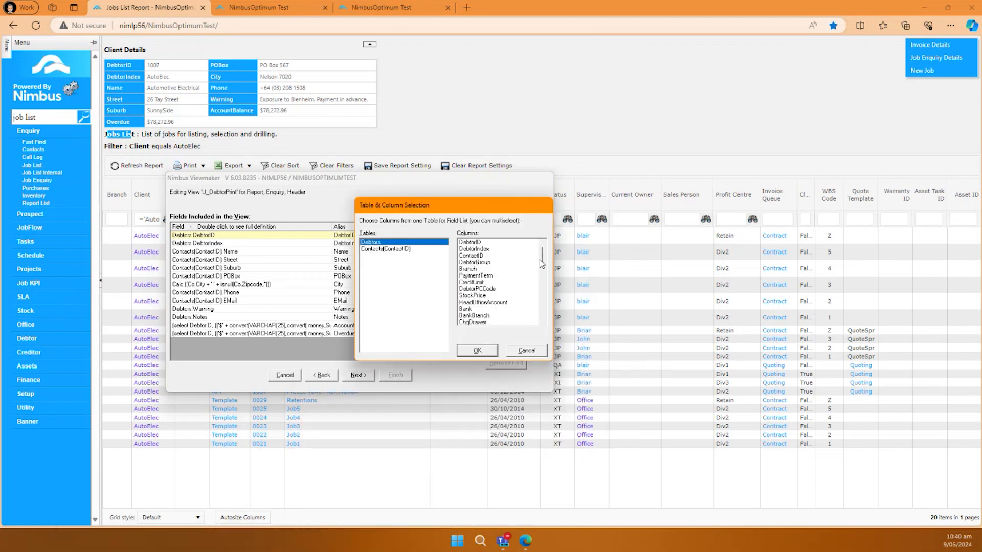
{"action": "left_click_drag", "start_coordinate": [543, 259], "coordinate": [543, 290]}
{"action": "left_click", "coordinate": [494, 283]}
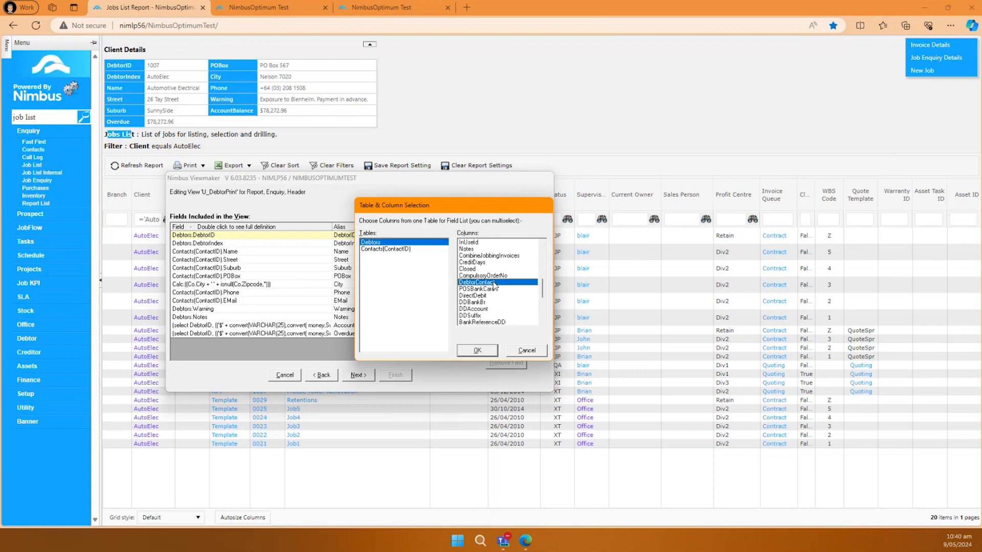
{"action": "left_click", "coordinate": [475, 351]}
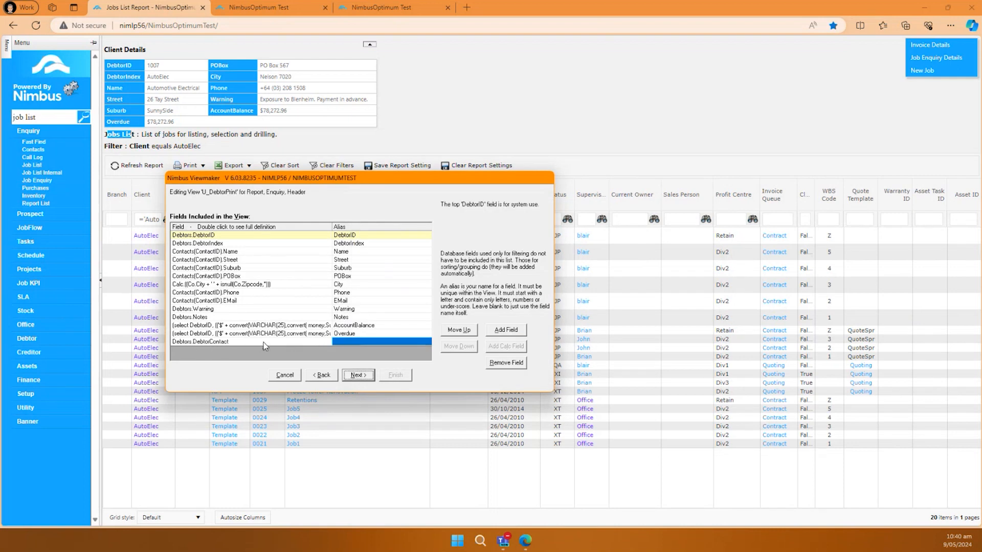
Give the added Debtors.DebtorContact field the alias DebtorContact
{"action": "left_click", "coordinate": [350, 342]}
{"action": "type", "text": "Debtor"}
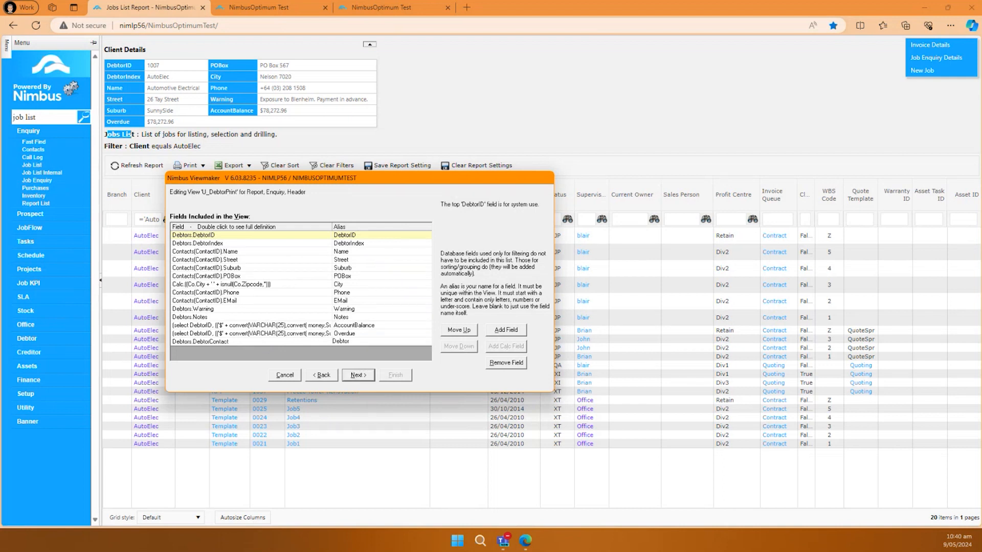
{"action": "type", "text": "Contact"}
{"action": "left_click", "coordinate": [397, 350]}
Reorder the DebtorContact field so it sits directly below Name and above Street
{"action": "left_click", "coordinate": [468, 329]}
{"action": "left_click", "coordinate": [468, 330]}
{"action": "left_click", "coordinate": [468, 330]}
{"action": "left_click", "coordinate": [468, 330]}
{"action": "left_click", "coordinate": [468, 329]}
{"action": "left_click", "coordinate": [468, 329]}
{"action": "left_click", "coordinate": [468, 330]}
{"action": "left_click", "coordinate": [468, 330]}
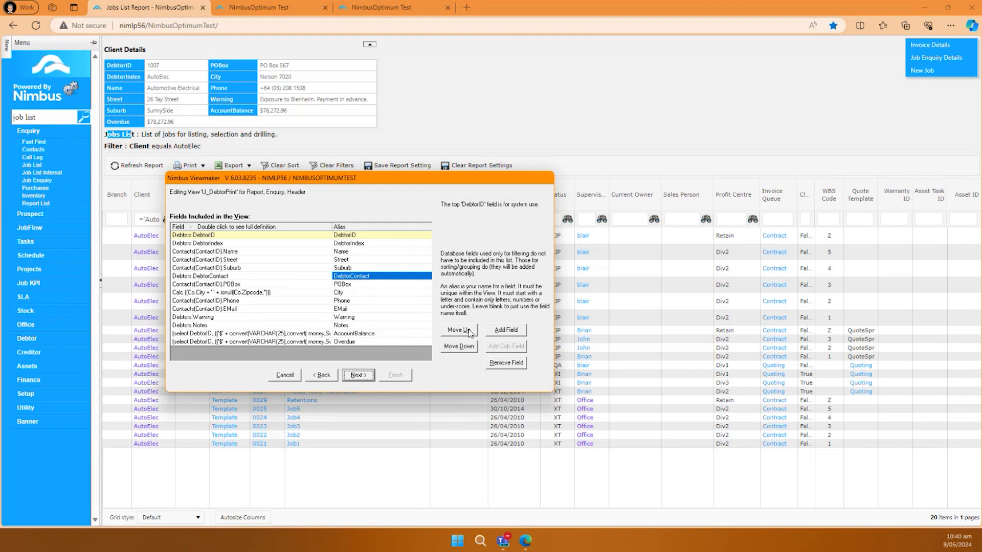
{"action": "left_click", "coordinate": [468, 330]}
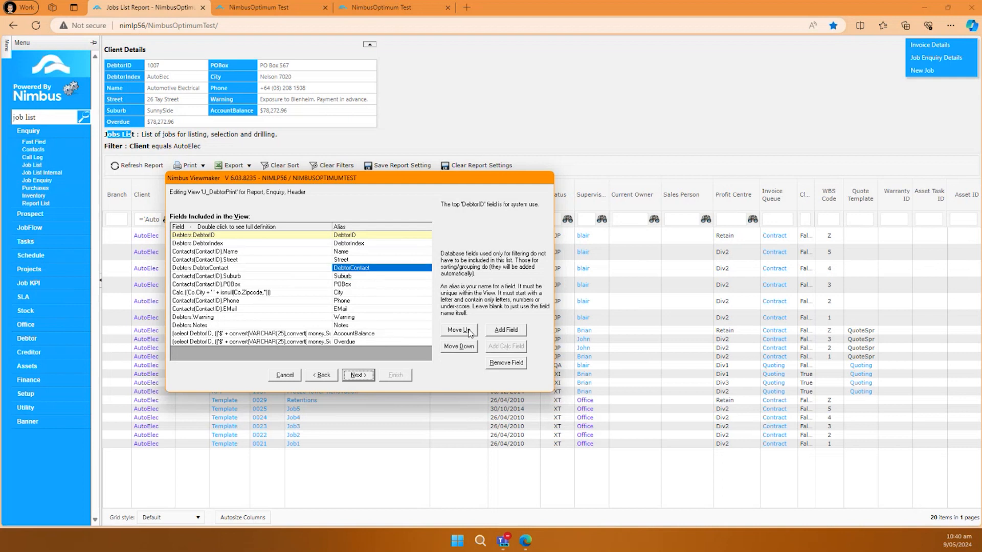
{"action": "left_click", "coordinate": [468, 330]}
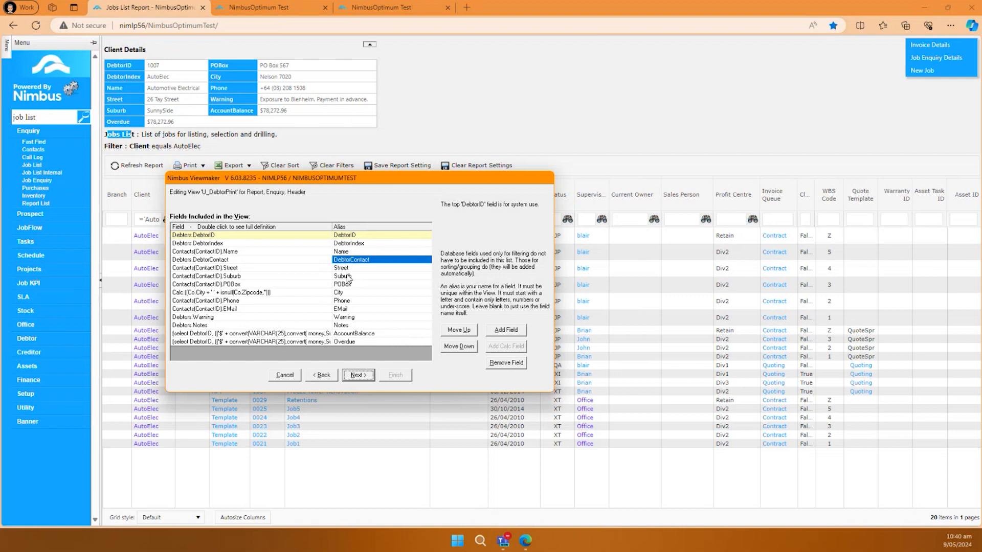
Finish editing the U_DebtorPrint view, leaving its filter fields empty and its sort on Debtors.DebtorIndex
{"action": "left_click", "coordinate": [358, 374]}
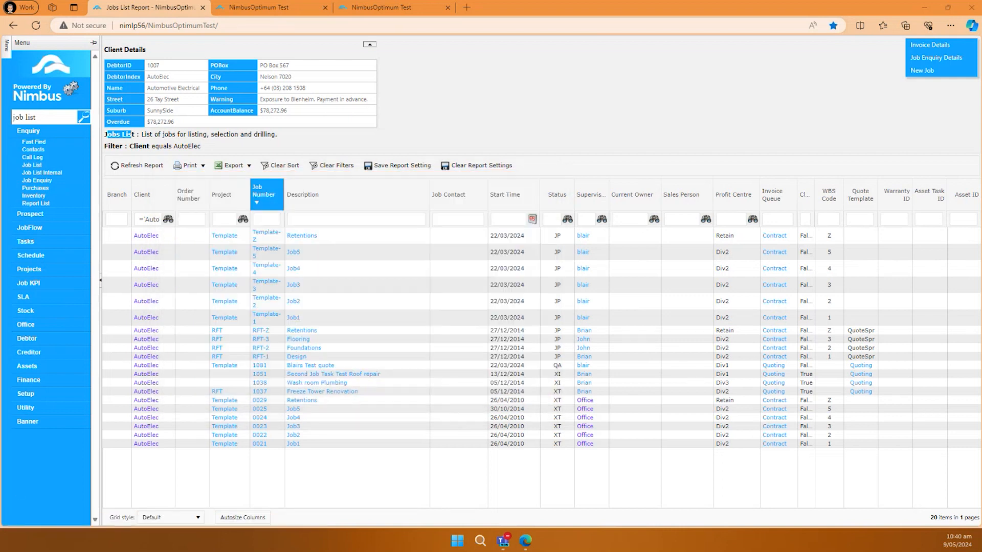
{"action": "left_click_drag", "start_coordinate": [158, 534], "coordinate": [544, 166]}
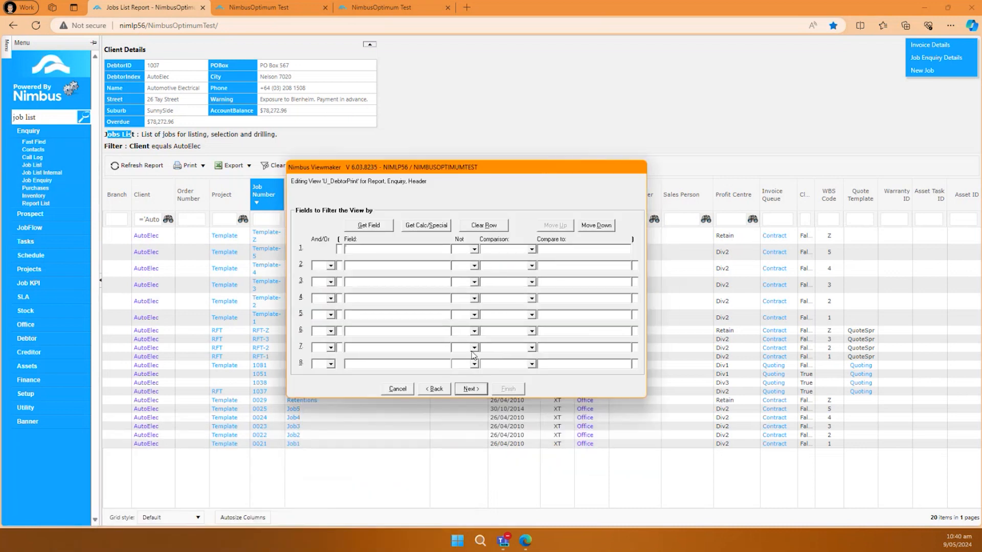
{"action": "left_click", "coordinate": [470, 388]}
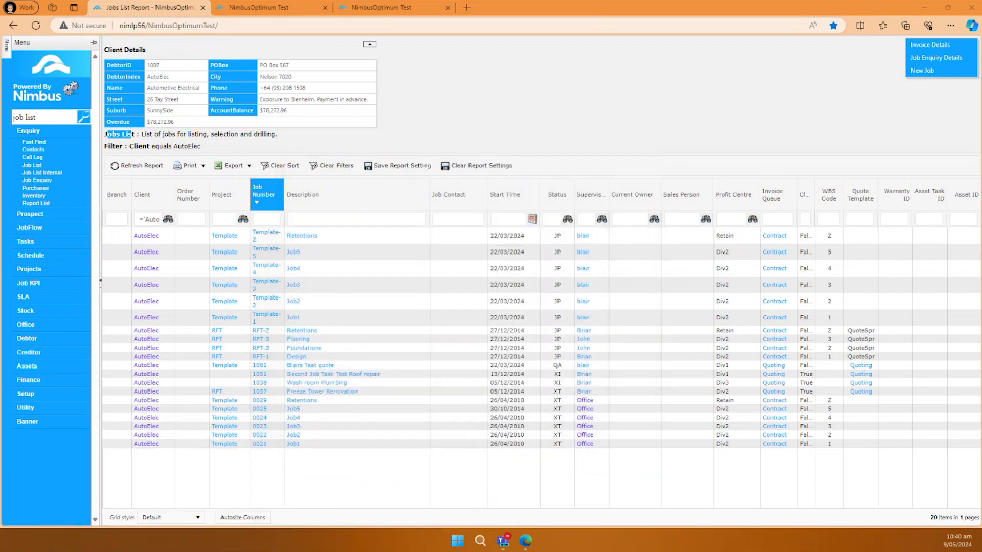
{"action": "left_click_drag", "start_coordinate": [153, 461], "coordinate": [528, 134]}
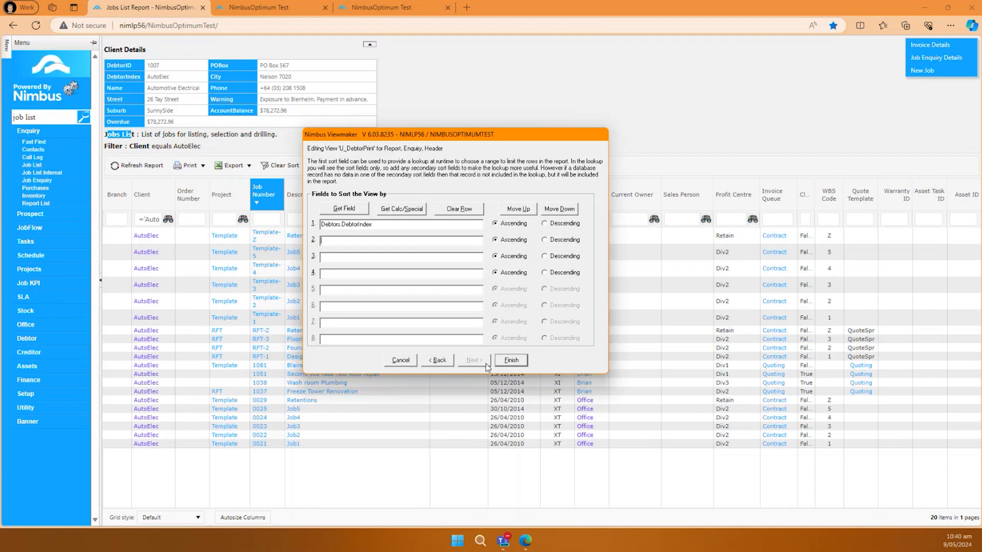
{"action": "left_click", "coordinate": [511, 361]}
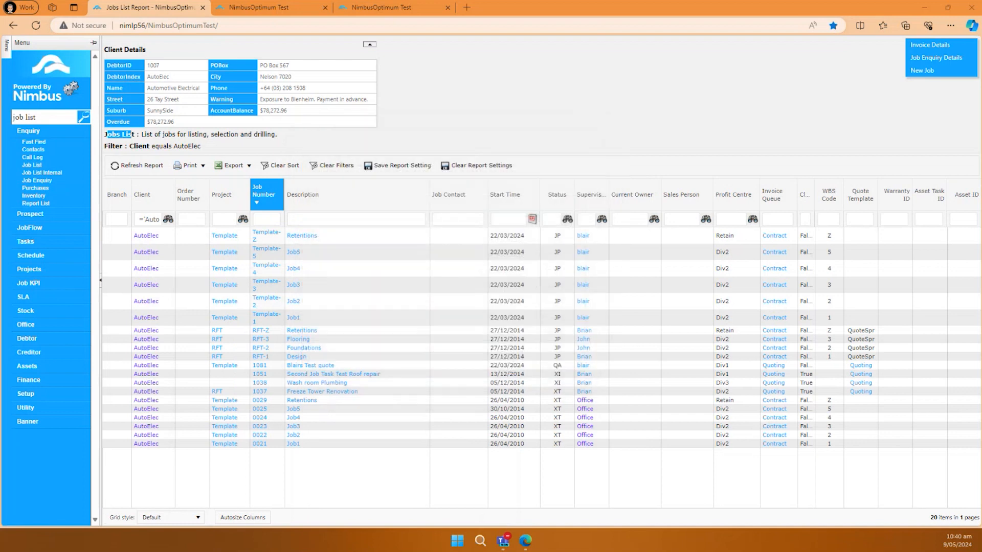
Save the U_DebtorPrint view over its old version, exit Viewmaker, and refresh the Jobs List report
{"action": "left_click_drag", "start_coordinate": [61, 455], "coordinate": [469, 139]}
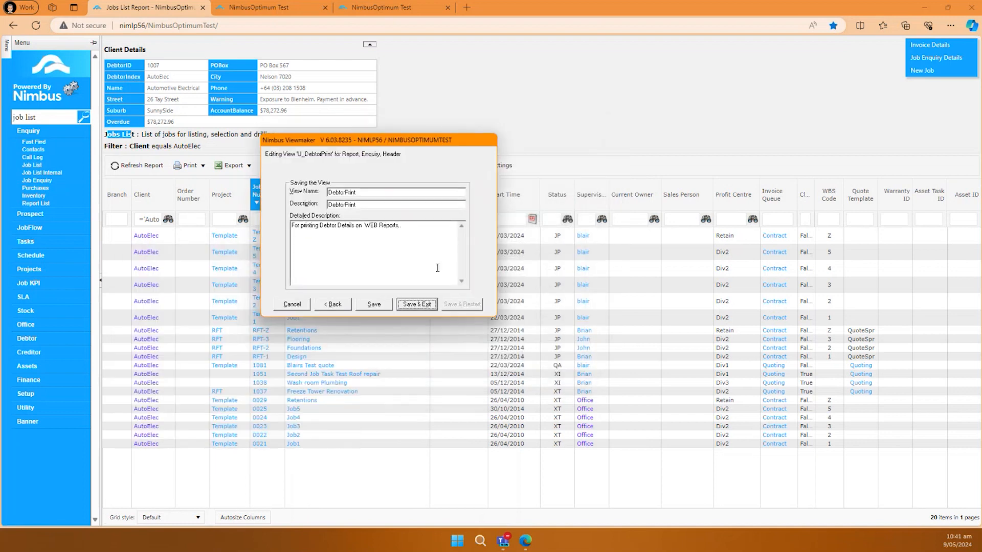
{"action": "left_click", "coordinate": [416, 304]}
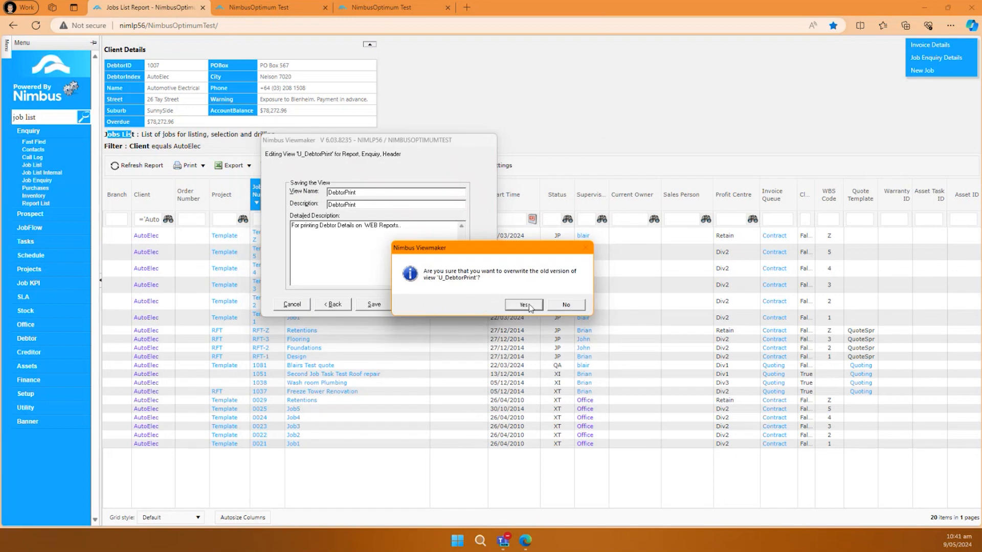
{"action": "left_click", "coordinate": [527, 306]}
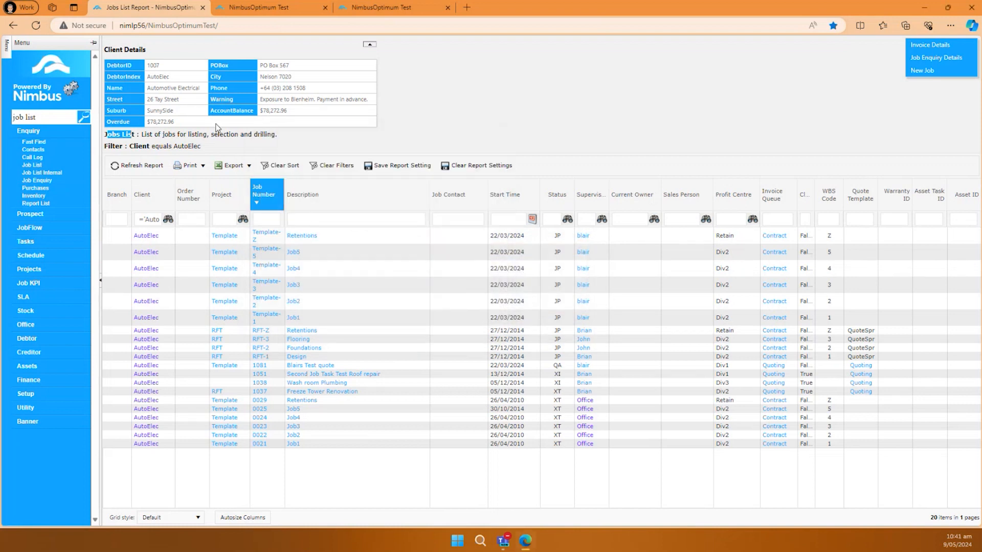
{"action": "left_click", "coordinate": [136, 167]}
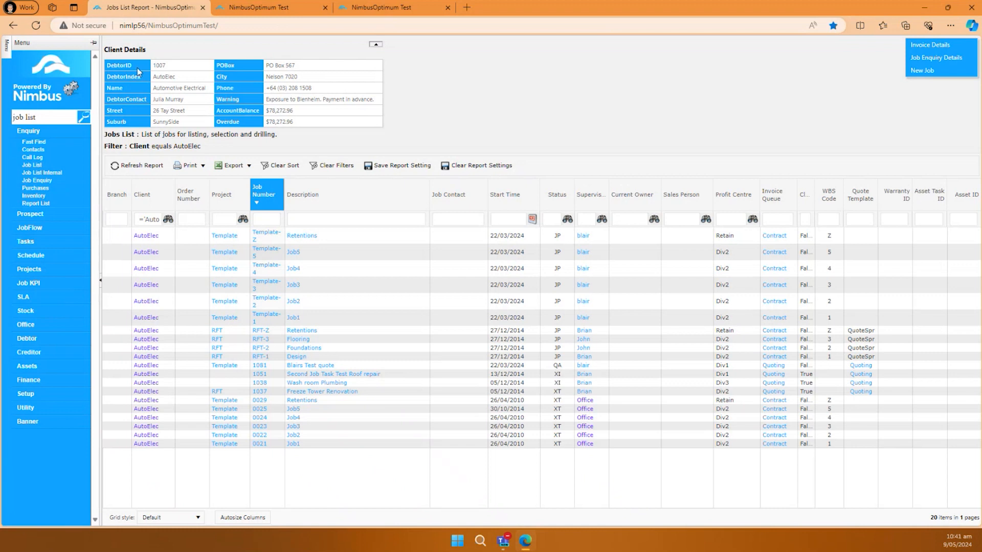
Open the header settings of the Jobs List report from Web Report Admin and compare them with the report's current header
{"action": "left_click", "coordinate": [280, 9]}
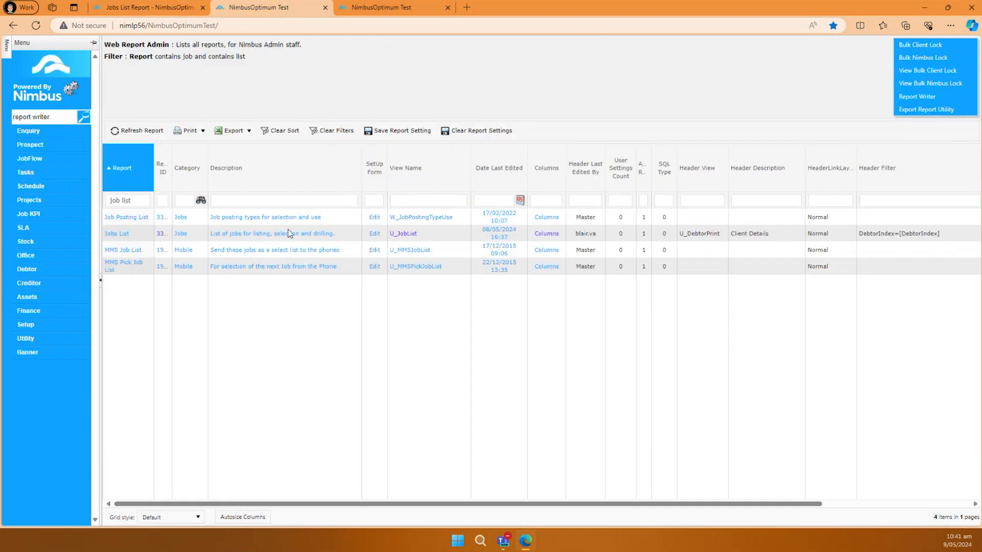
{"action": "left_click", "coordinate": [378, 234]}
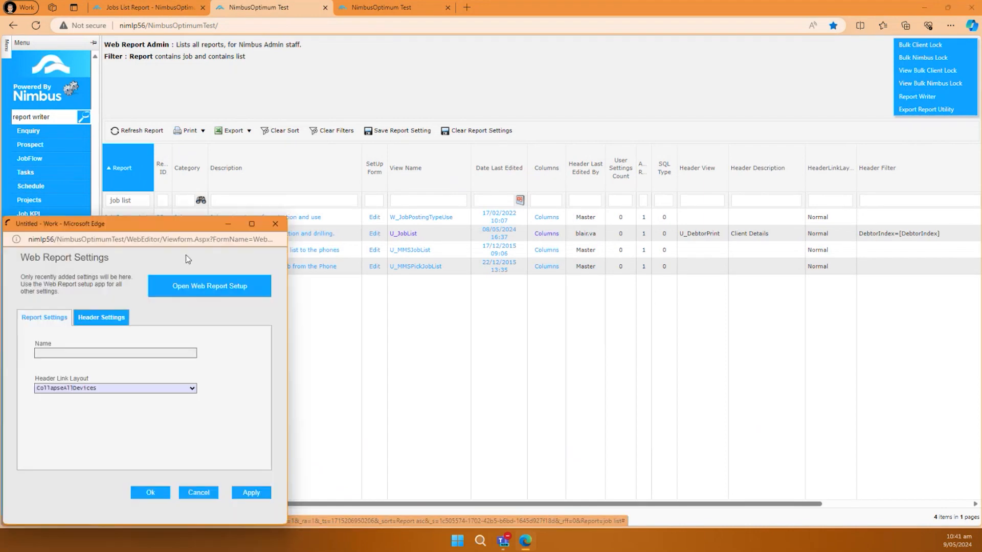
{"action": "left_click_drag", "start_coordinate": [200, 227], "coordinate": [463, 142]}
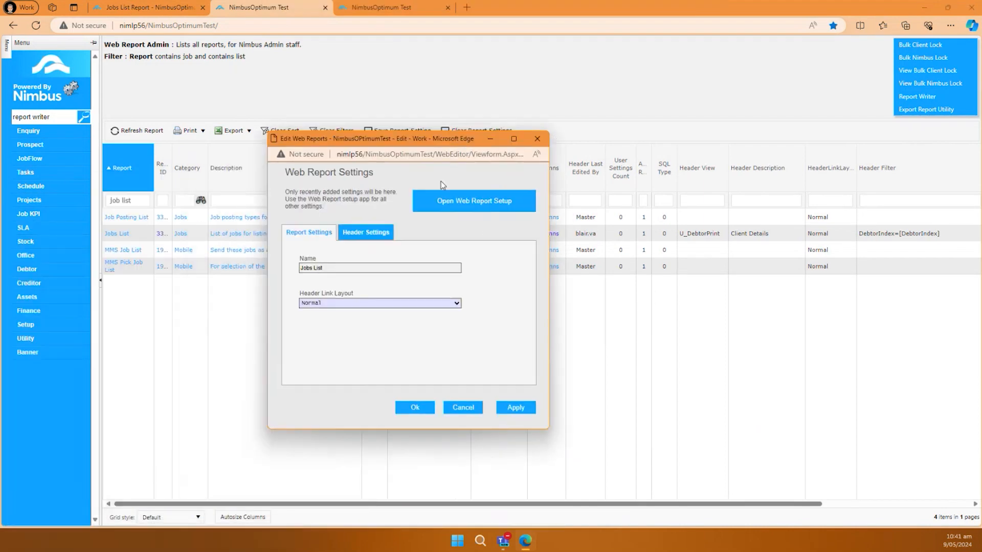
{"action": "left_click", "coordinate": [380, 232]}
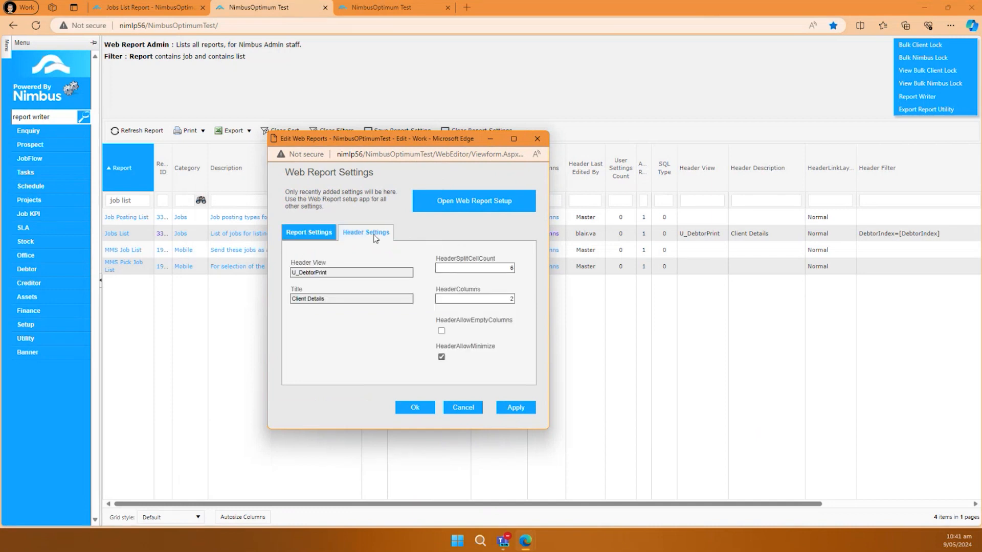
{"action": "left_click", "coordinate": [152, 9]}
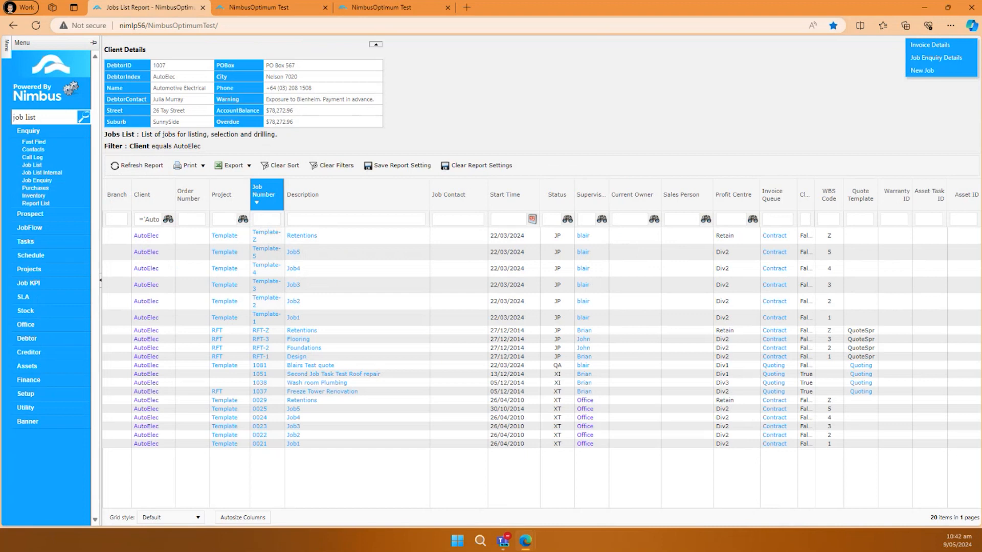
Set HeaderColumns to 4 in the Jobs List's header settings and save the change
{"action": "mouse_move", "coordinate": [525, 541]}
{"action": "left_click", "coordinate": [579, 476]}
{"action": "left_click", "coordinate": [510, 299]}
{"action": "double_click", "coordinate": [510, 299]}
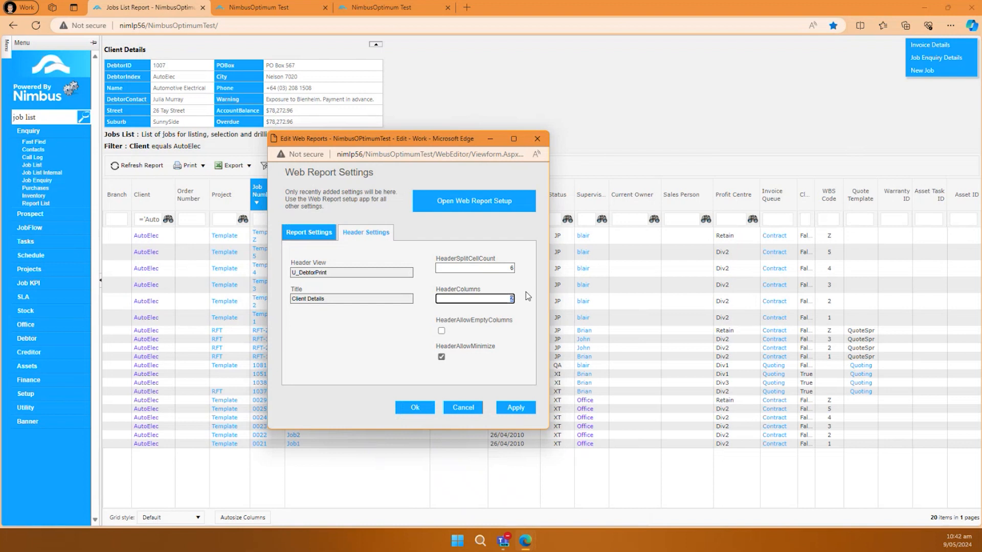
{"action": "type", "text": "4"}
{"action": "left_click", "coordinate": [513, 407]}
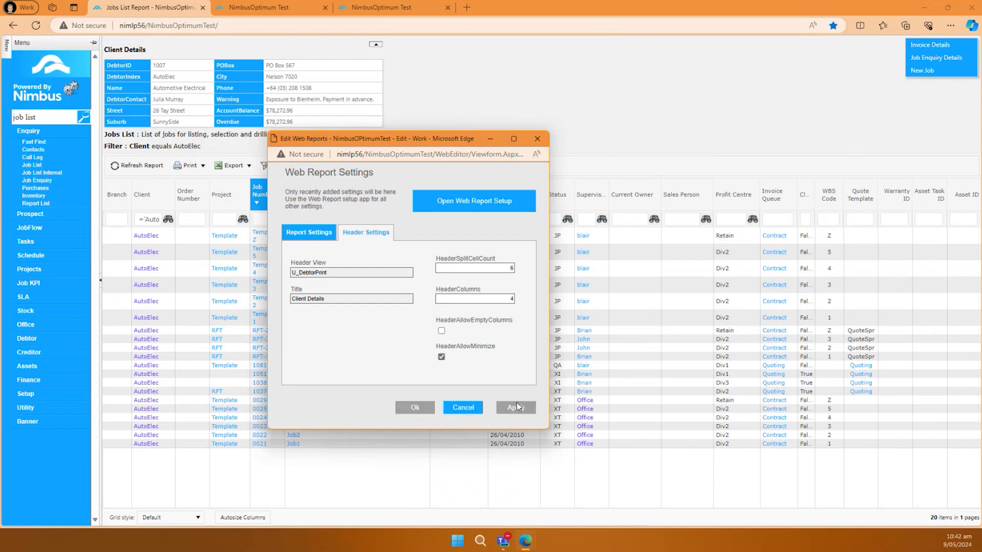
{"action": "left_click", "coordinate": [415, 412]}
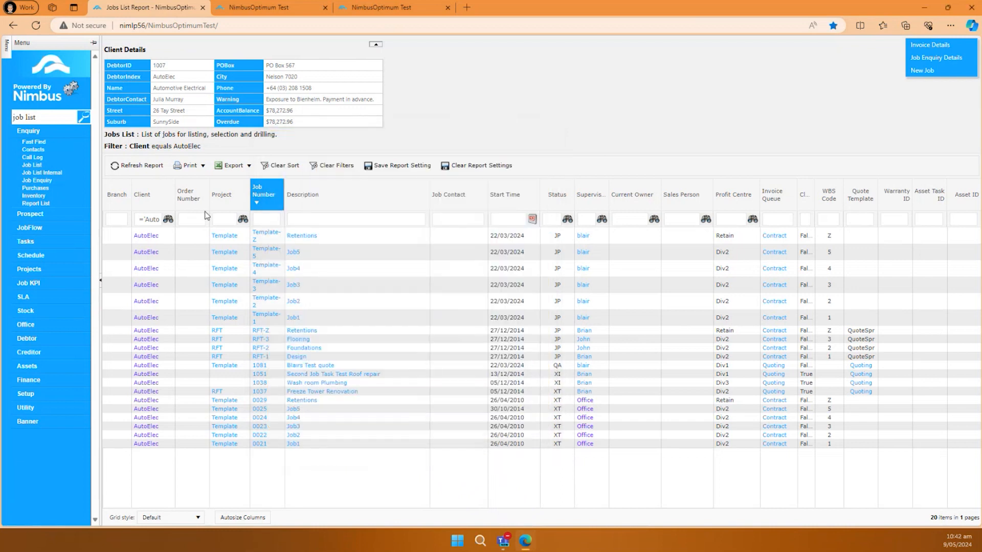
Refresh the Jobs List report, and test collapsing and re-expanding its Client Details header
{"action": "left_click", "coordinate": [138, 170]}
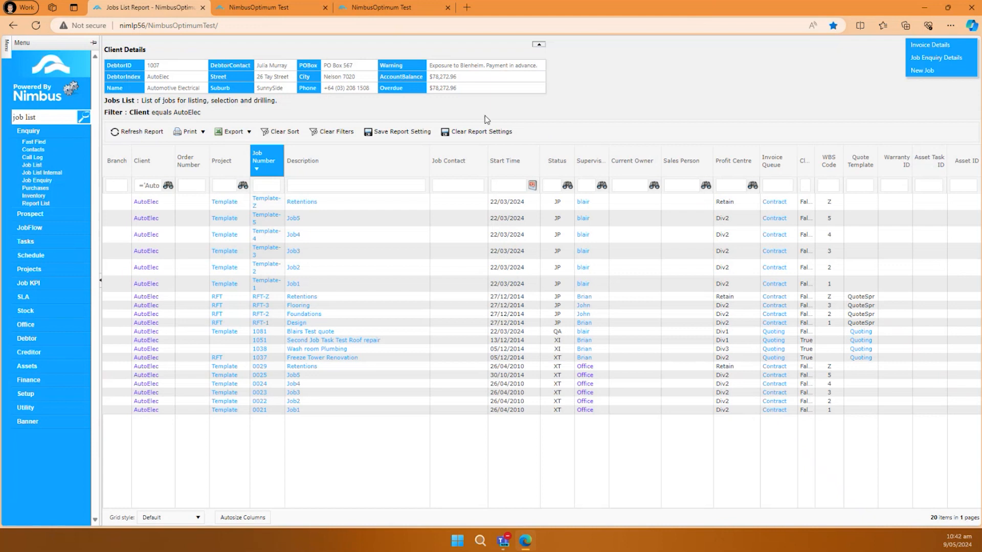
{"action": "left_click", "coordinate": [538, 45]}
{"action": "left_click", "coordinate": [538, 46]}
Filter the Jobs List by a supervisor's name in addition to the existing client filter
{"action": "left_click", "coordinate": [582, 186]}
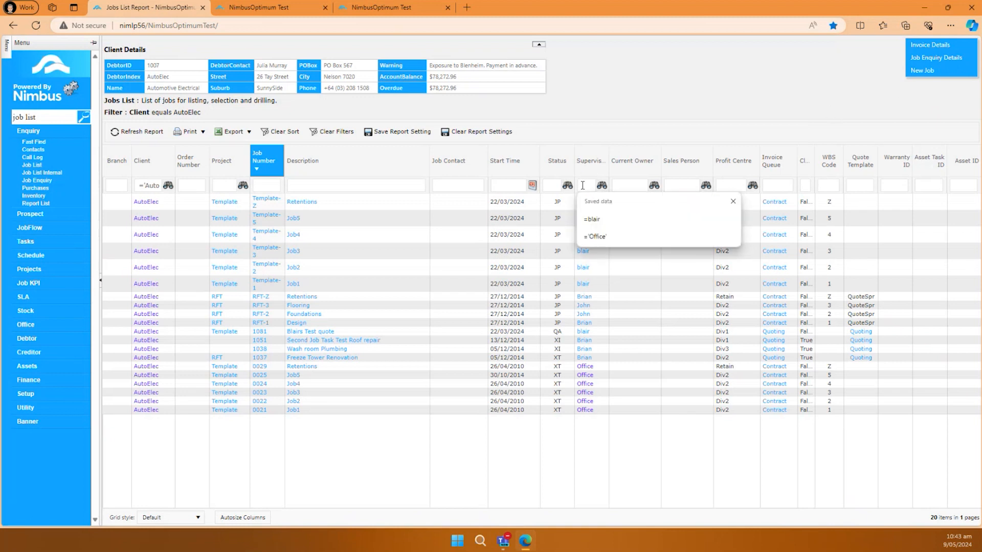
{"action": "key", "text": "Down"}
{"action": "key", "text": "Return"}
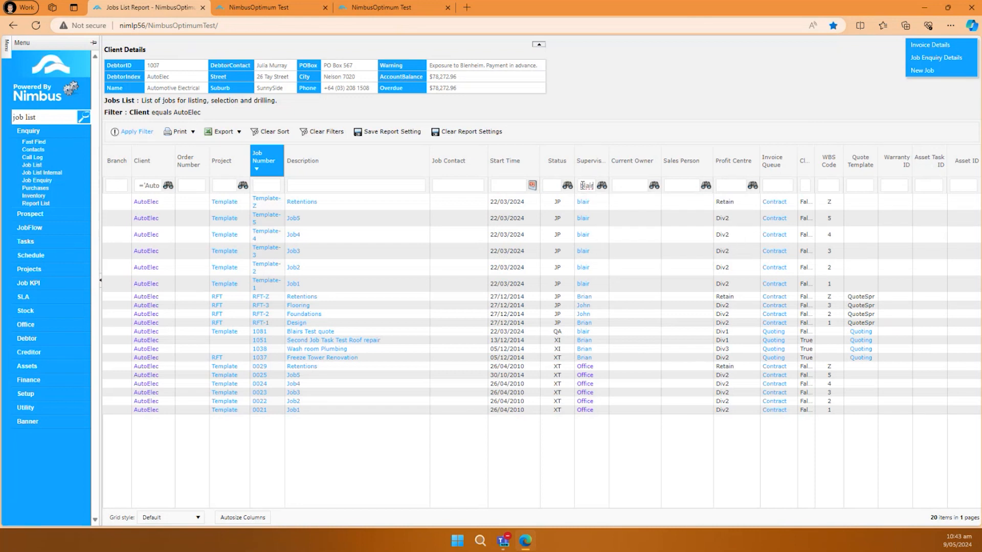
{"action": "key", "text": "Return"}
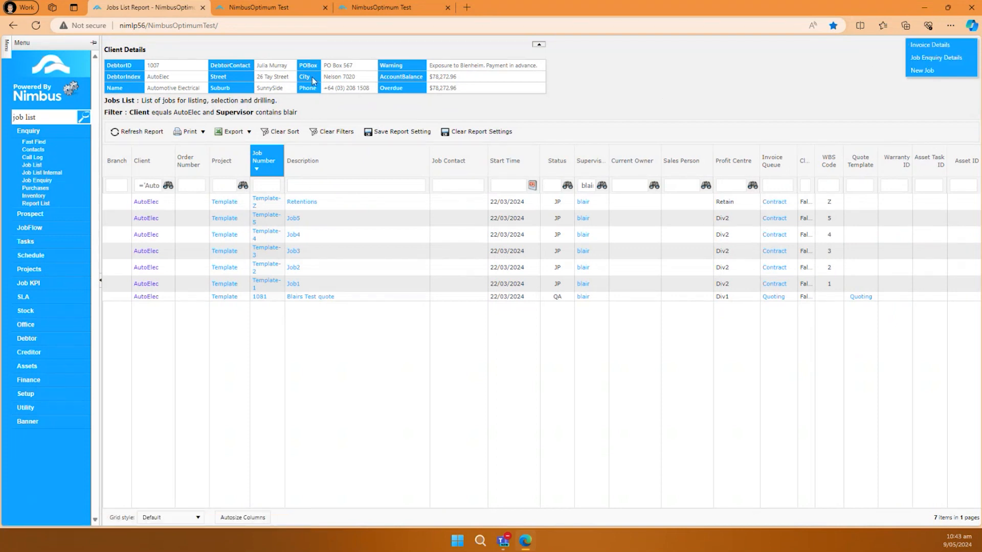
Open the Jobs List report from Web Report Admin in a maximised Nimbus Web Reporter and show its header links
{"action": "left_click", "coordinate": [279, 16]}
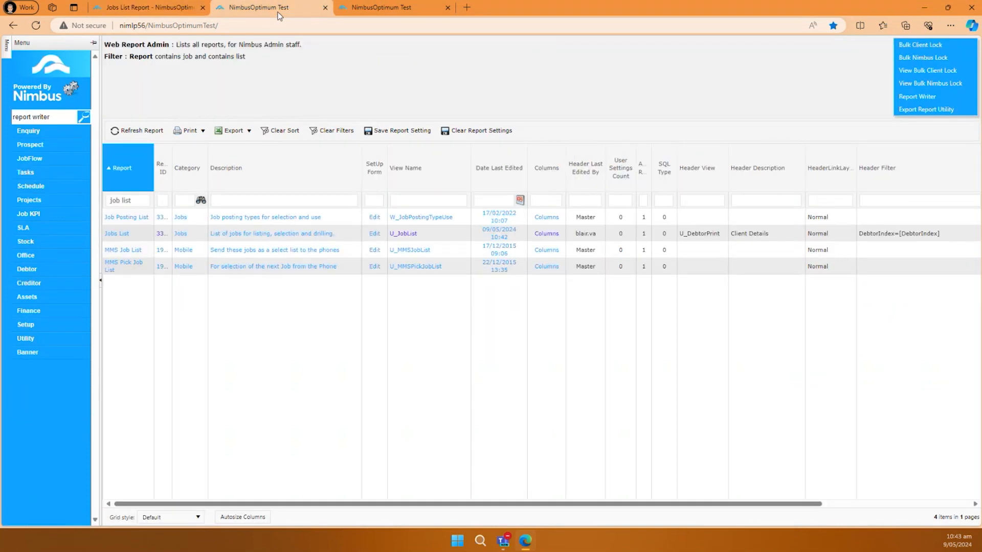
{"action": "left_click", "coordinate": [307, 233]}
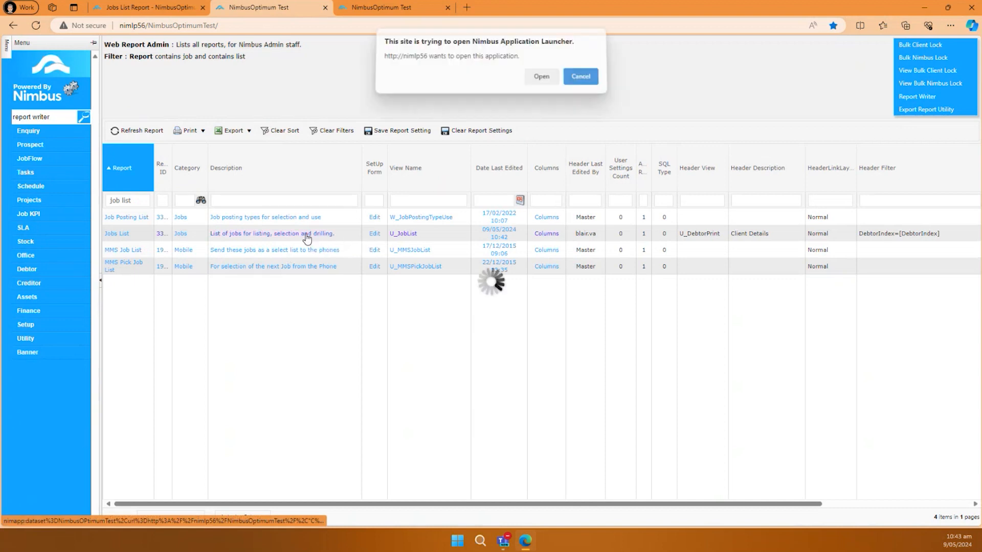
{"action": "left_click", "coordinate": [540, 83]}
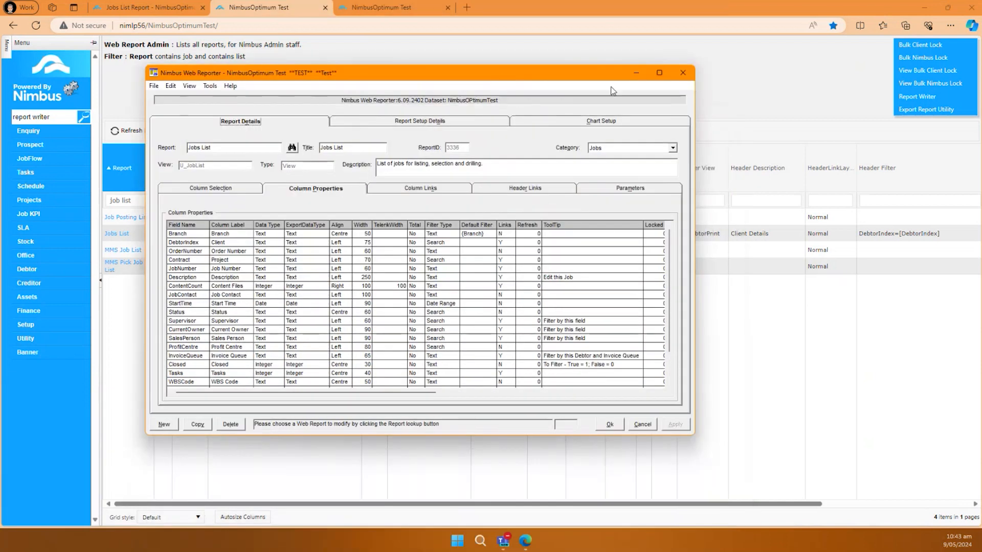
{"action": "left_click", "coordinate": [659, 73]}
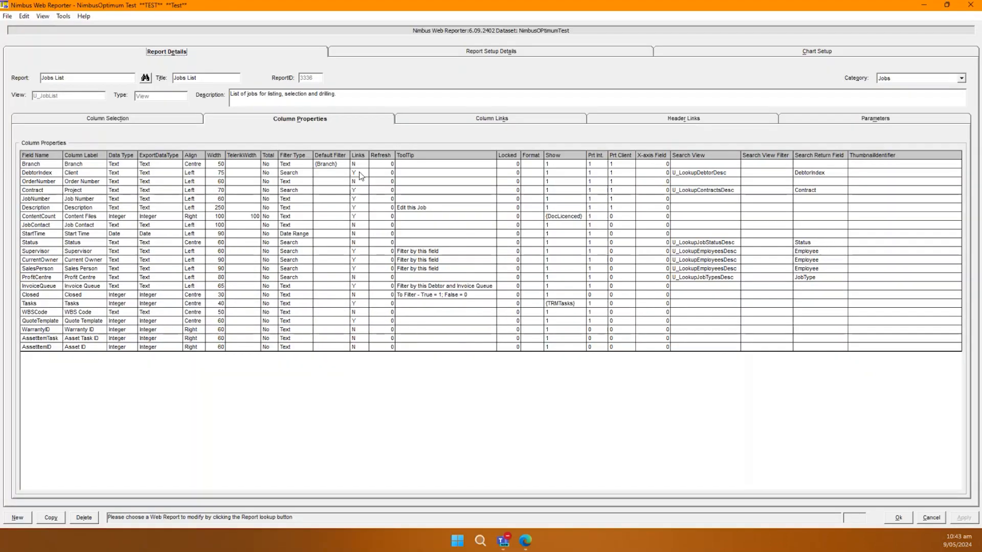
{"action": "left_click", "coordinate": [658, 121]}
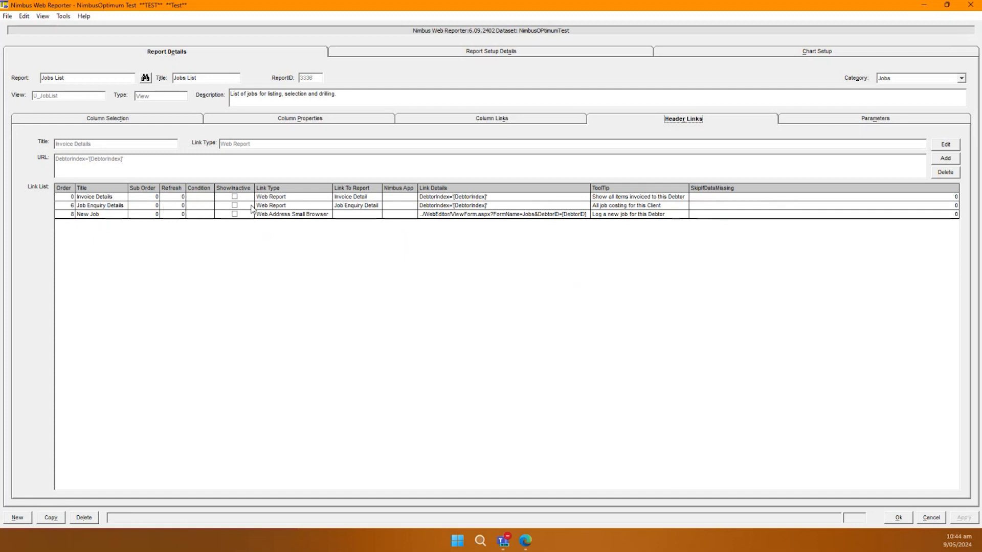
Inspect the Invoice Details header link's properties, available link types and link details without changing anything
{"action": "left_click", "coordinate": [296, 198]}
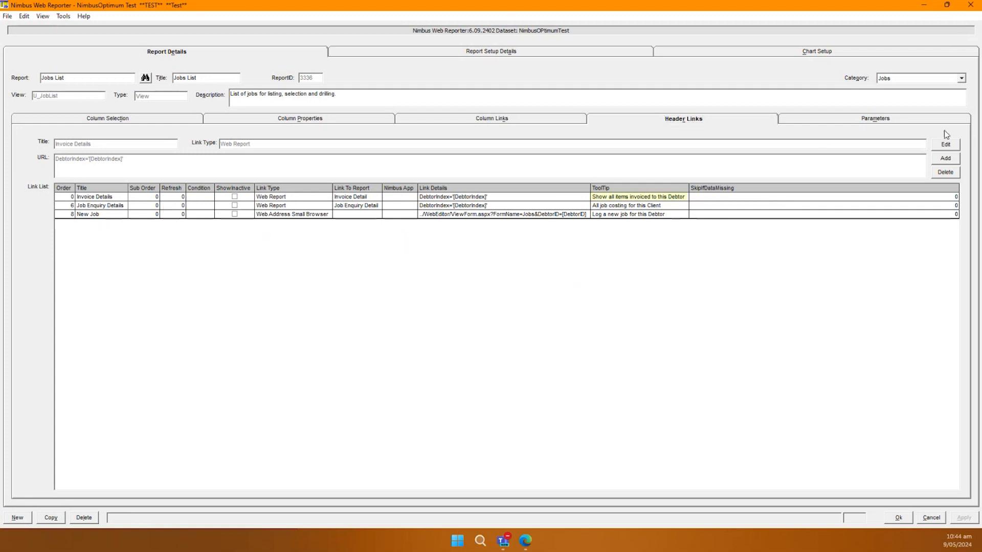
{"action": "left_click", "coordinate": [949, 145]}
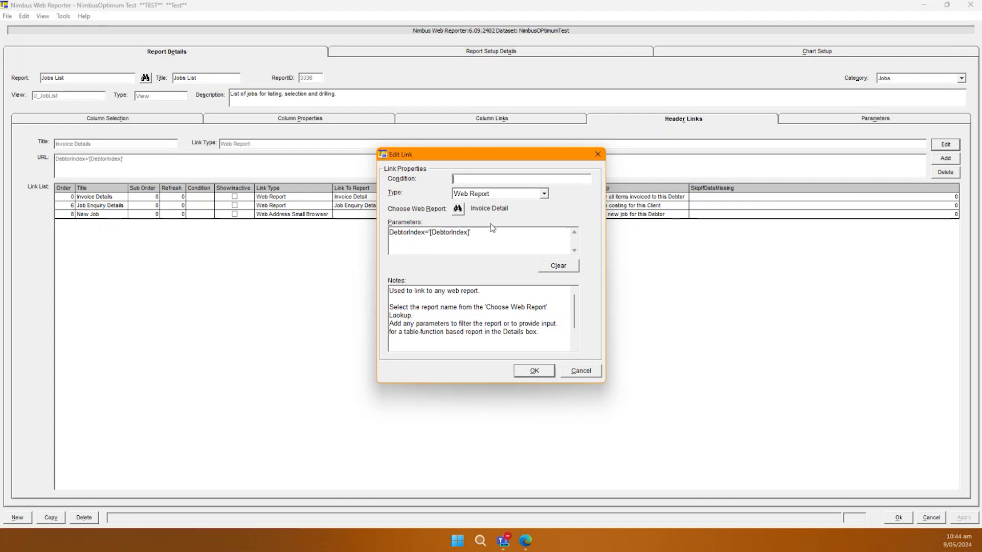
{"action": "left_click", "coordinate": [544, 193]}
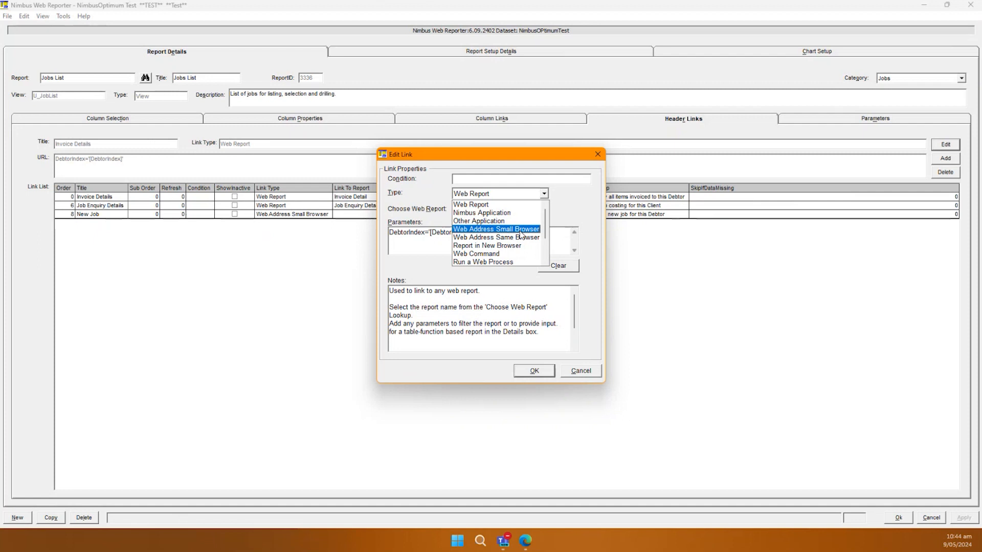
{"action": "left_click", "coordinate": [579, 376]}
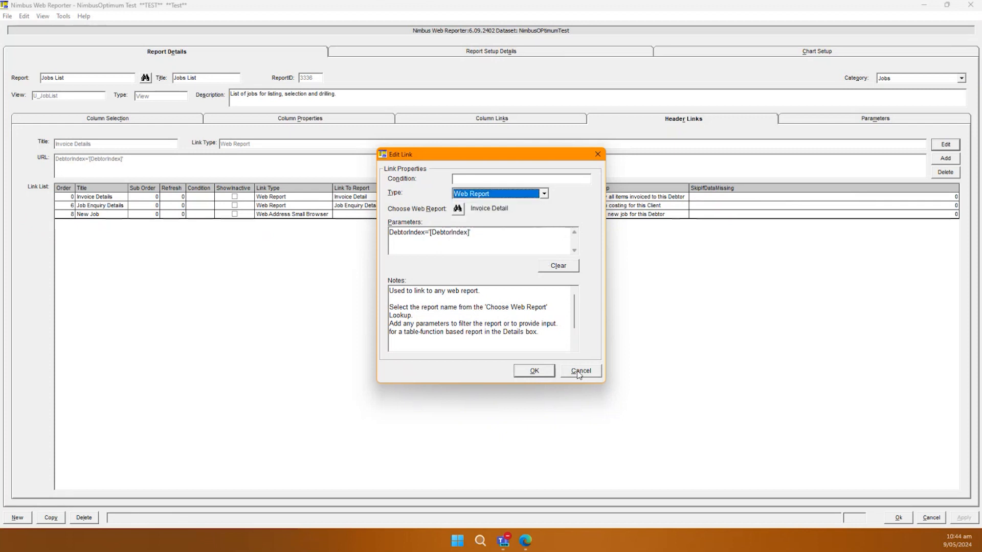
{"action": "left_click", "coordinate": [578, 372]}
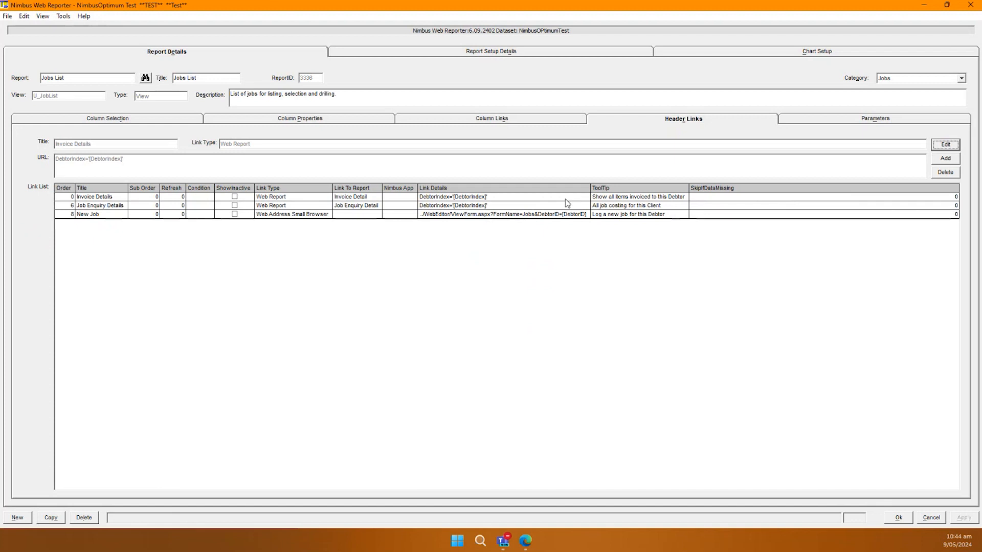
{"action": "left_click", "coordinate": [494, 199]}
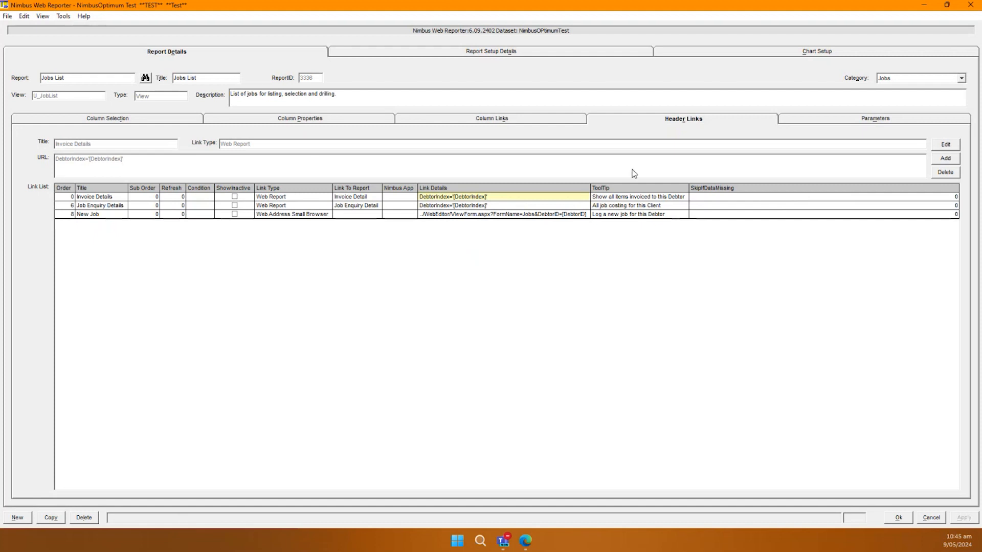
Switch back to the Jobs List report in the browser, view its Internal print version, and close it
{"action": "left_click", "coordinate": [924, 5]}
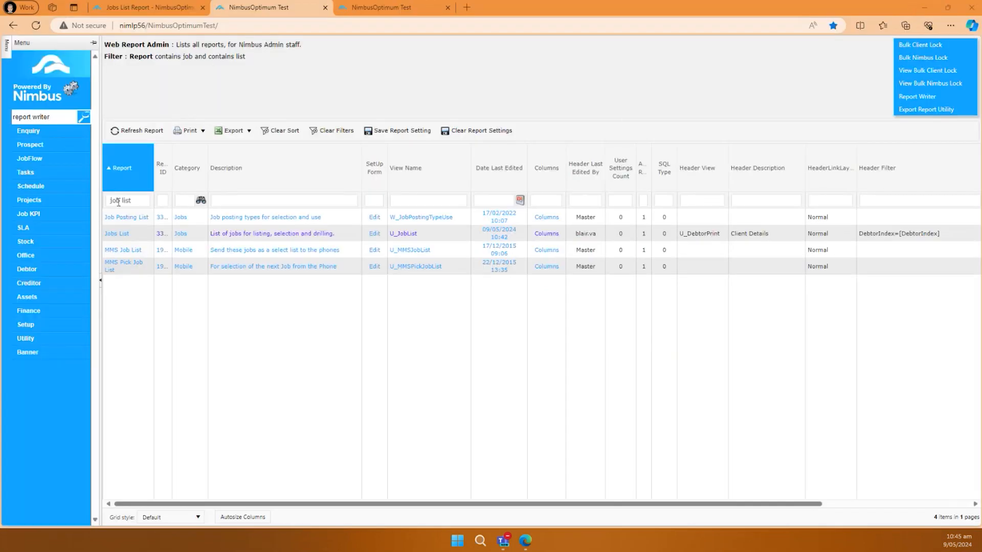
{"action": "left_click", "coordinate": [128, 7]}
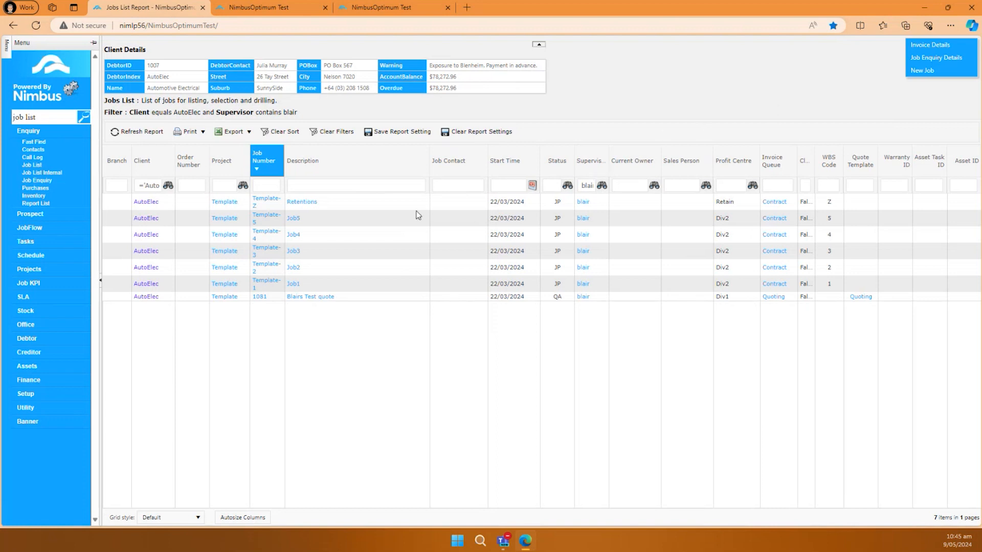
{"action": "left_click", "coordinate": [203, 135]}
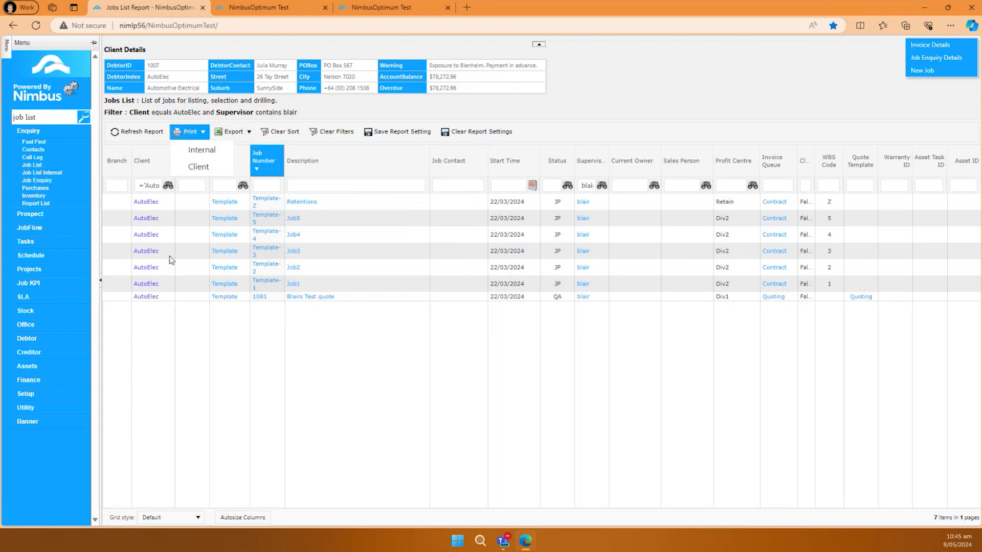
{"action": "left_click", "coordinate": [209, 156]}
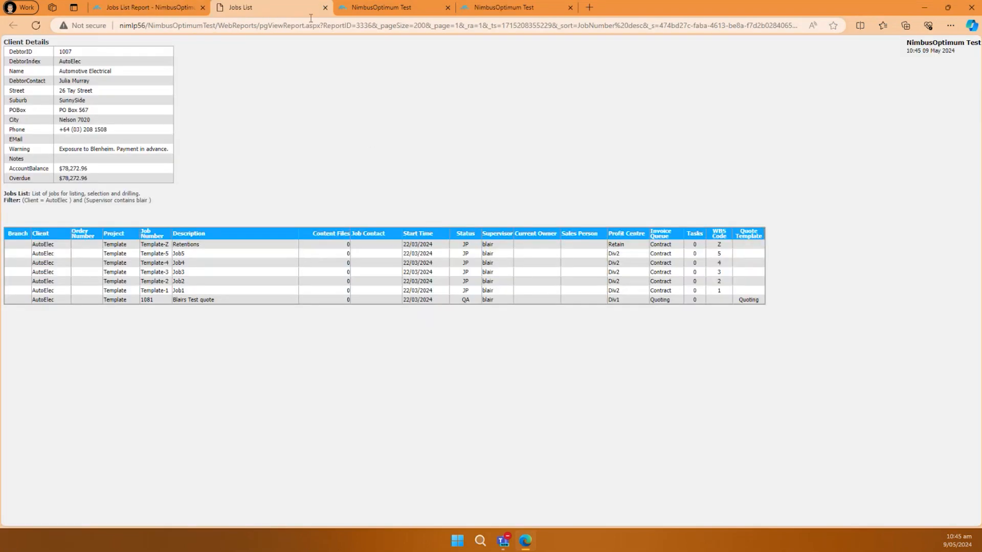
{"action": "left_click", "coordinate": [326, 7]}
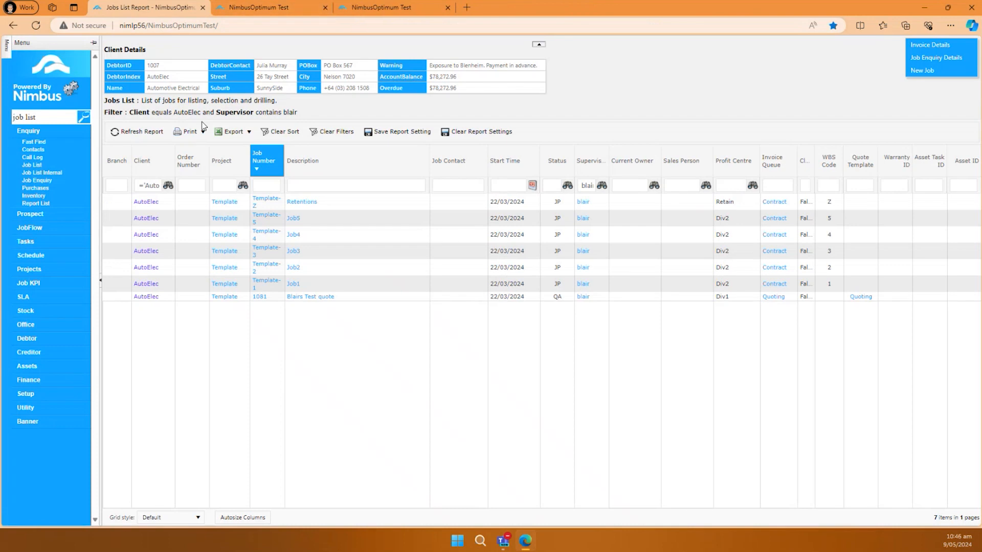
View the Client print version of the Jobs List, and switch back to Nimbus Web Reporter
{"action": "left_click", "coordinate": [189, 131]}
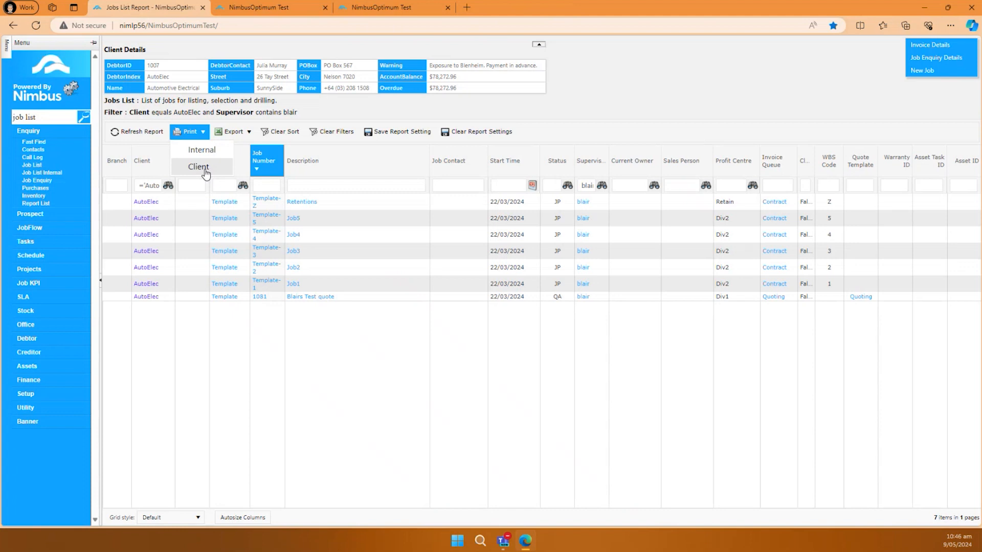
{"action": "left_click", "coordinate": [199, 167]}
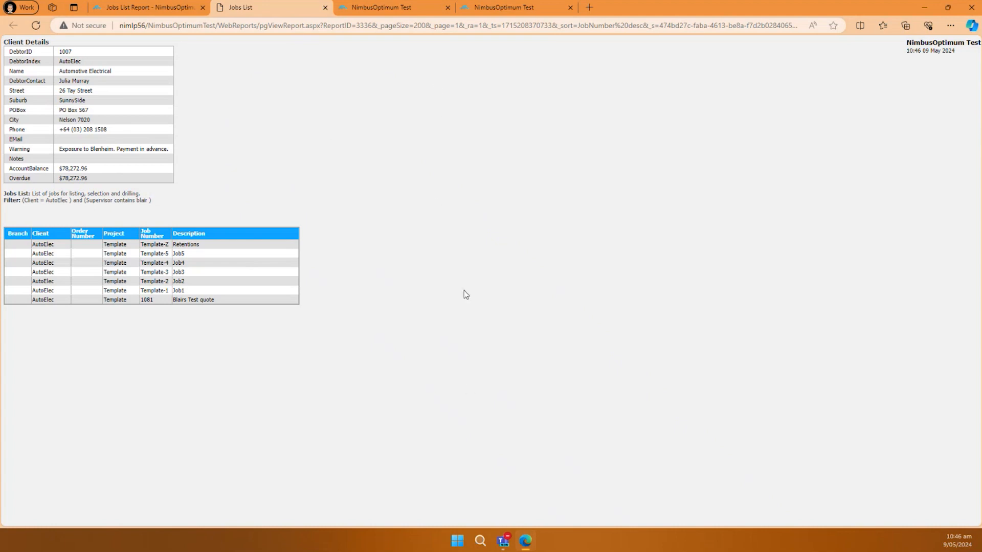
{"action": "mouse_move", "coordinate": [531, 539]}
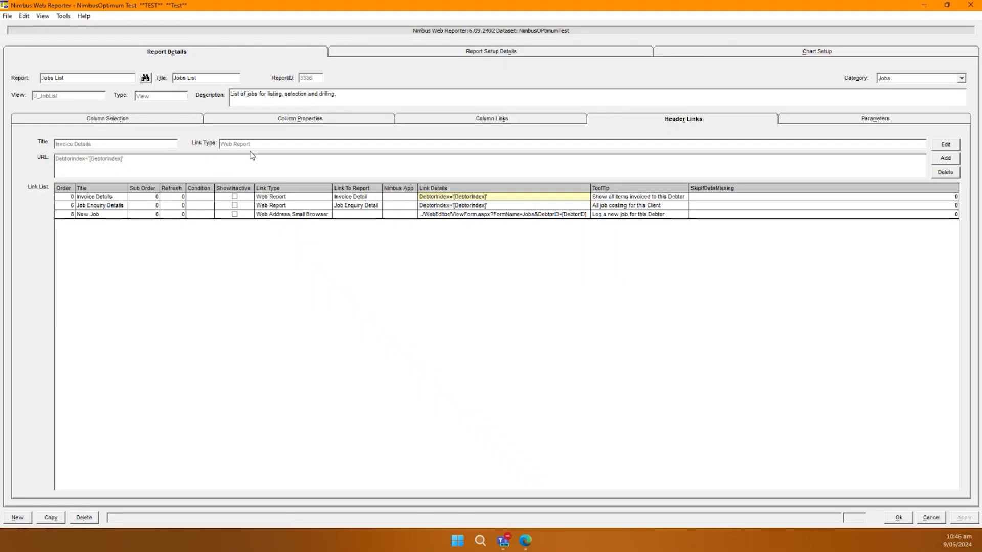
In the Jobs List column properties, set Prt Client to 1 for JobContact, StartTime and Status, and save the report
{"action": "left_click", "coordinate": [289, 121]}
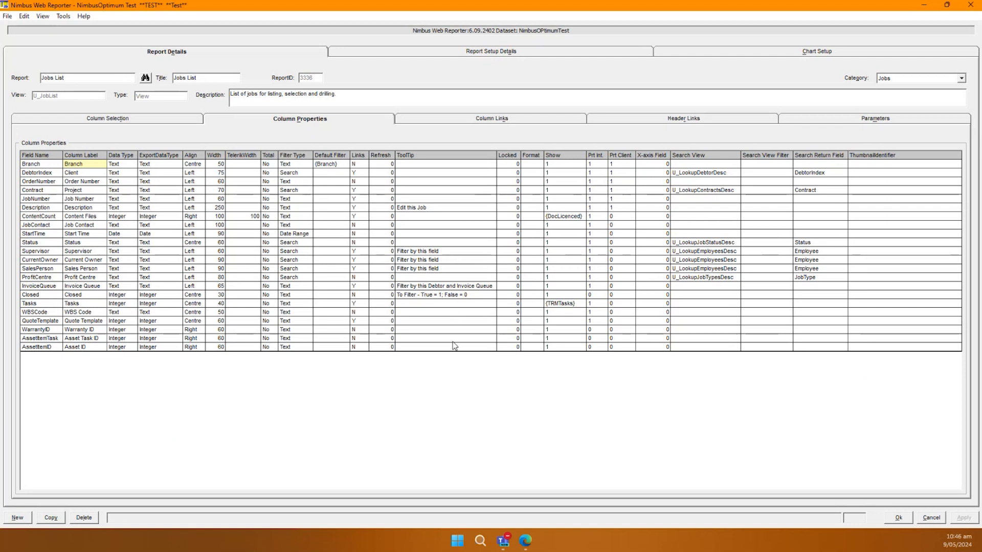
{"action": "left_click", "coordinate": [616, 218]}
{"action": "left_click", "coordinate": [620, 228]}
{"action": "type", "text": "1"}
{"action": "left_click", "coordinate": [621, 233]}
{"action": "type", "text": "1"}
{"action": "left_click", "coordinate": [619, 244]}
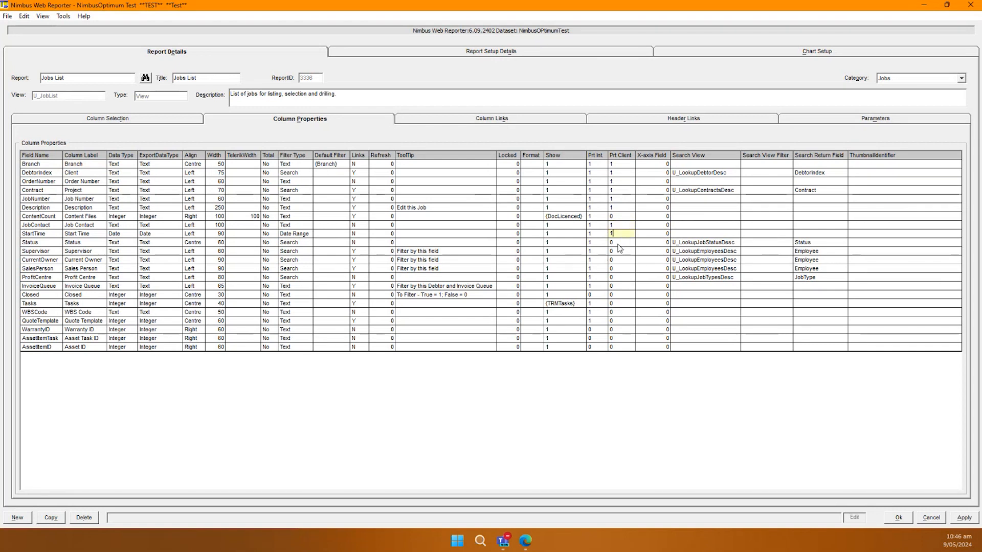
{"action": "type", "text": "1"}
{"action": "left_click", "coordinate": [958, 517]}
{"action": "left_click", "coordinate": [898, 514]}
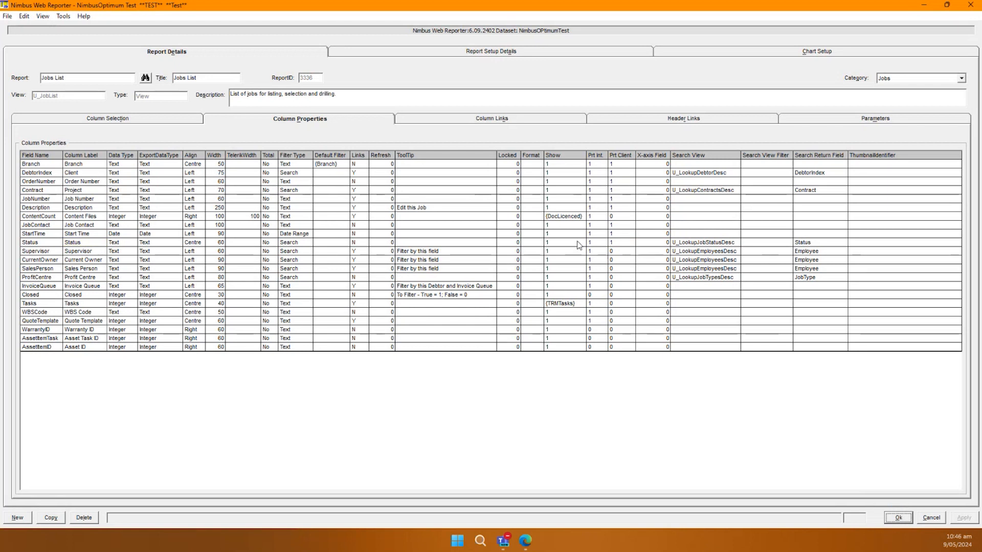
Switch back to the browser, replace the outdated Jobs List print with a fresh Client print version, and return to the report
{"action": "left_click", "coordinate": [923, 8]}
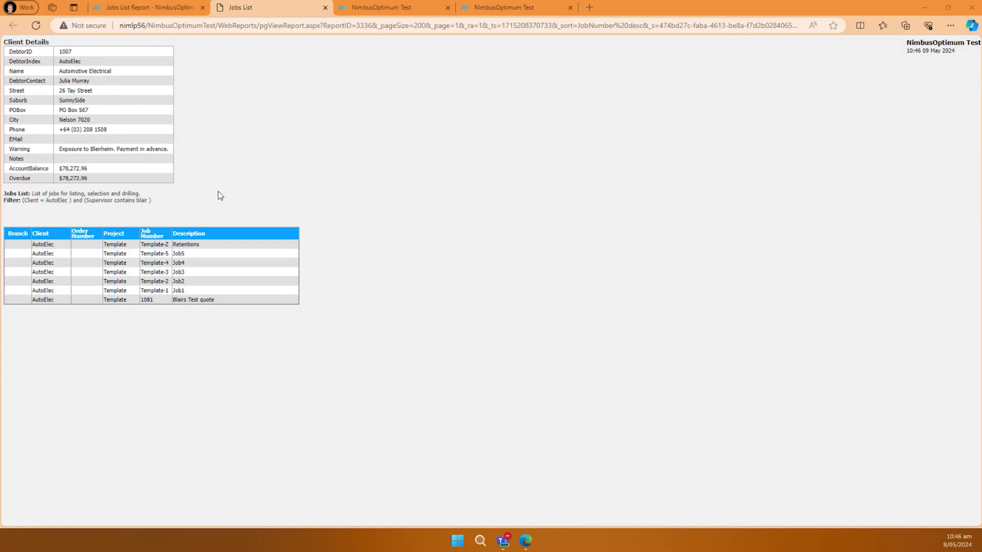
{"action": "left_click", "coordinate": [324, 7]}
{"action": "left_click", "coordinate": [198, 136]}
{"action": "left_click", "coordinate": [204, 167]}
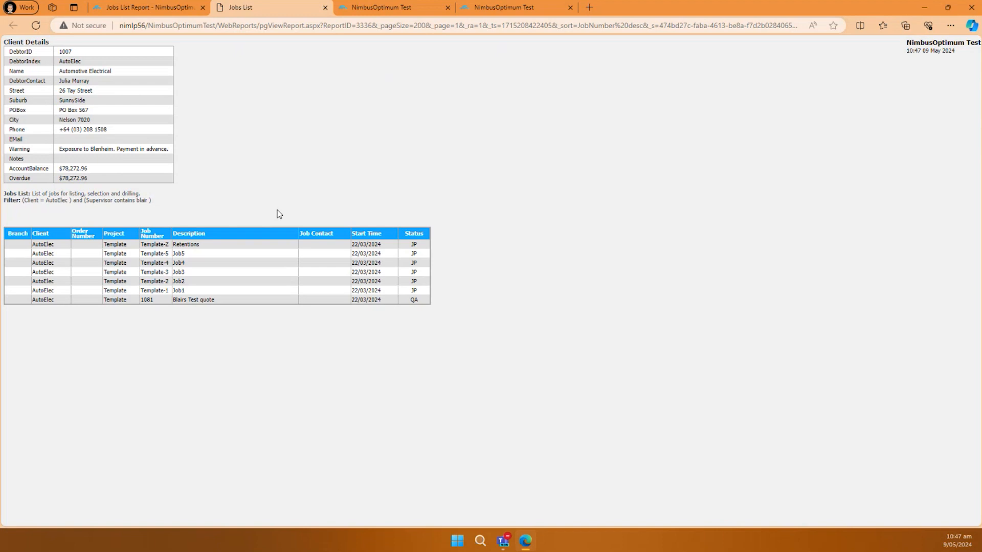
{"action": "key", "text": "ctrl+shift+Tab"}
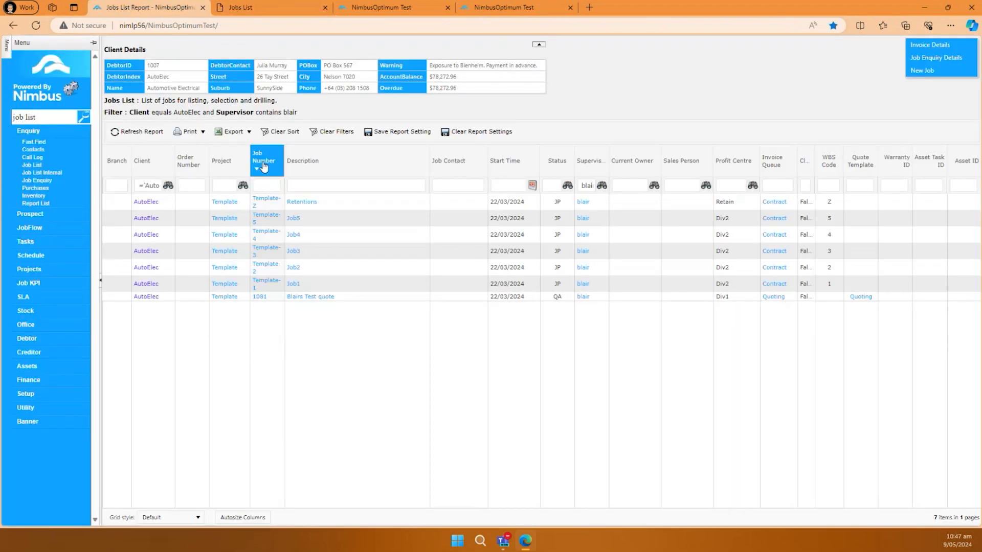
Export the Jobs List for the Client audience as XLSX, view the exported workbook maximised in Excel, and close it
{"action": "left_click", "coordinate": [203, 132]}
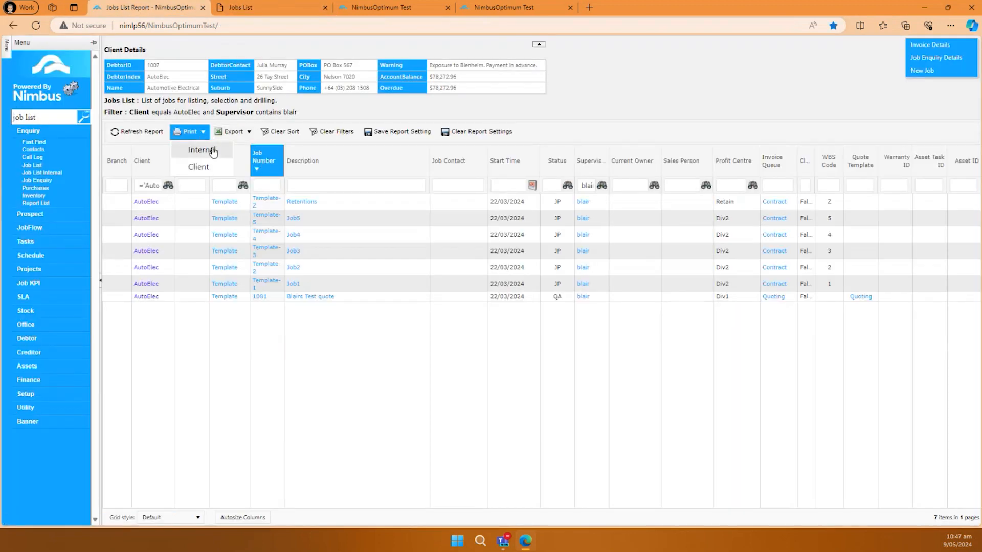
{"action": "left_click", "coordinate": [249, 131]}
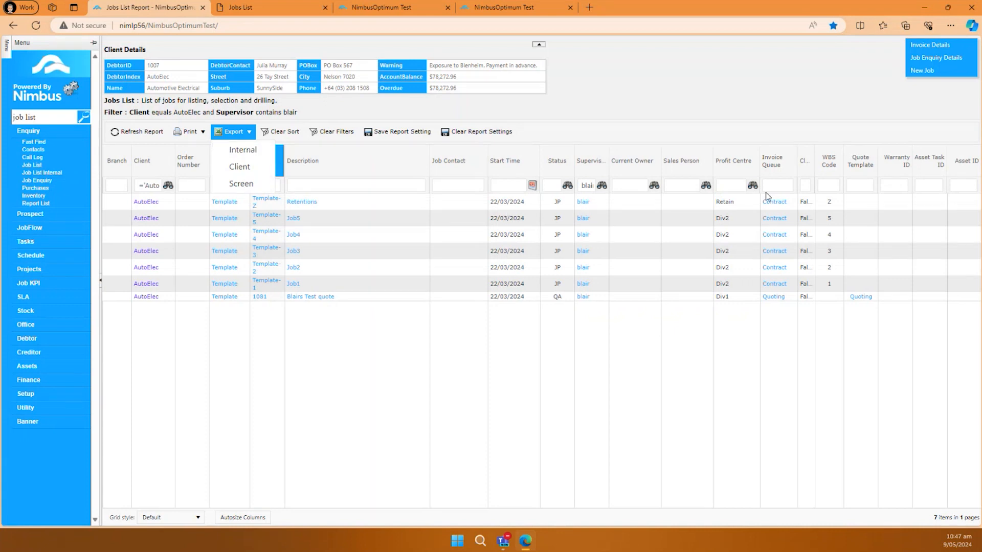
{"action": "left_click", "coordinate": [241, 173]}
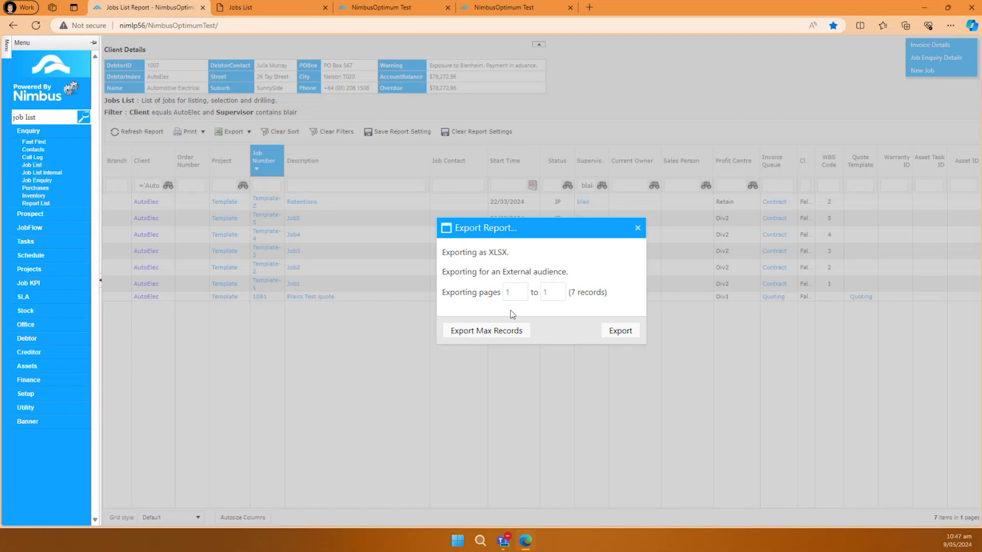
{"action": "left_click", "coordinate": [620, 333]}
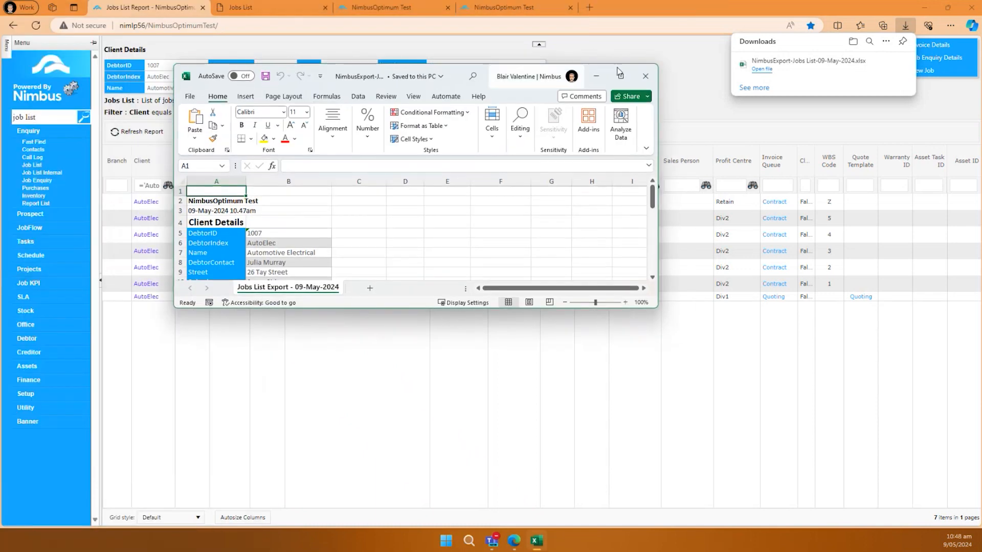
{"action": "left_click", "coordinate": [621, 78]}
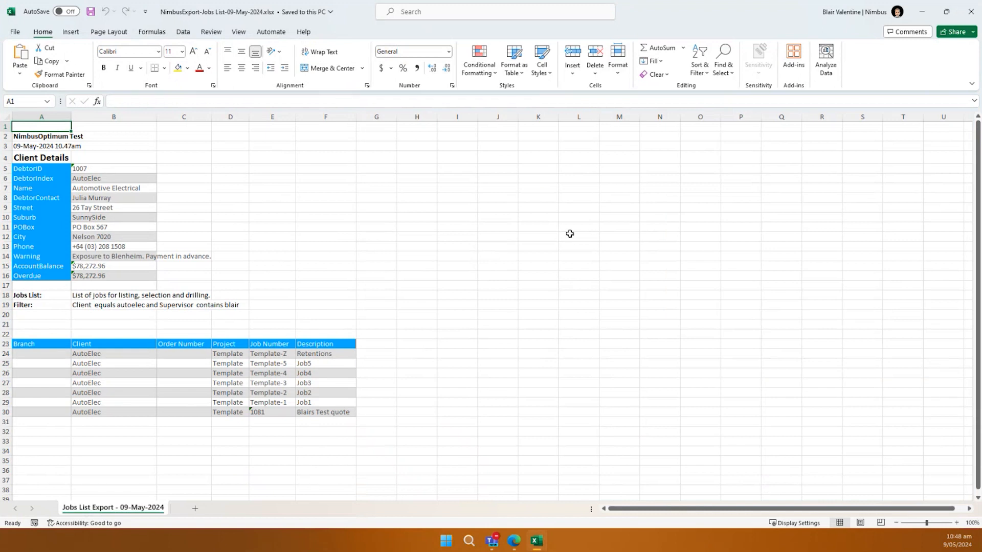
{"action": "left_click", "coordinate": [971, 12]}
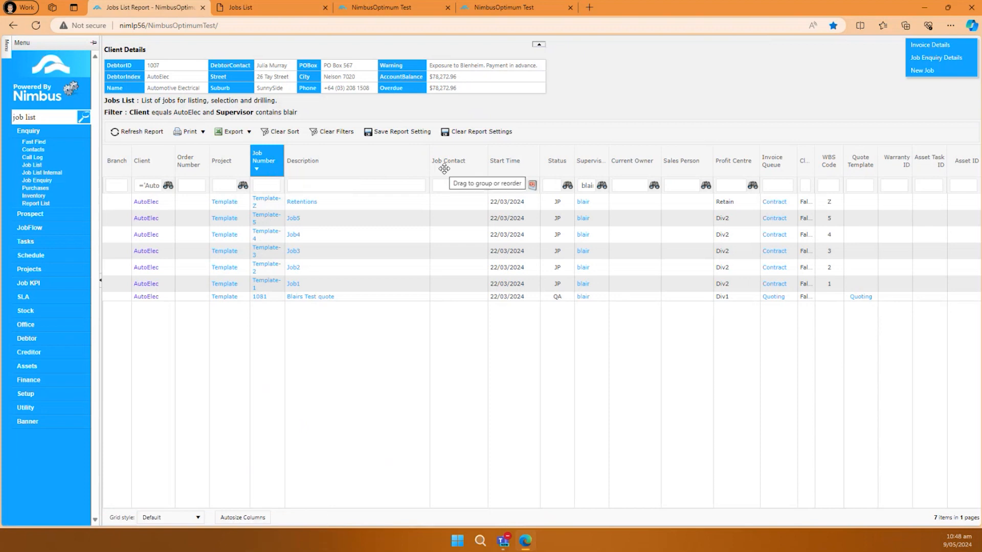
Add an ascending sort on Start Time to the Jobs List, and clear the sorting tried on Supervisor
{"action": "left_click", "coordinate": [511, 161]}
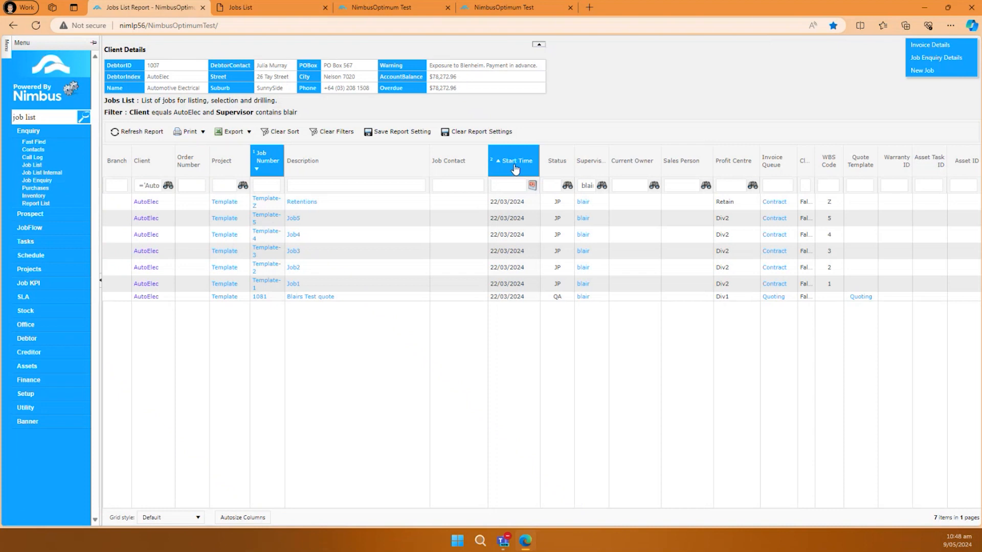
{"action": "left_click", "coordinate": [589, 168]}
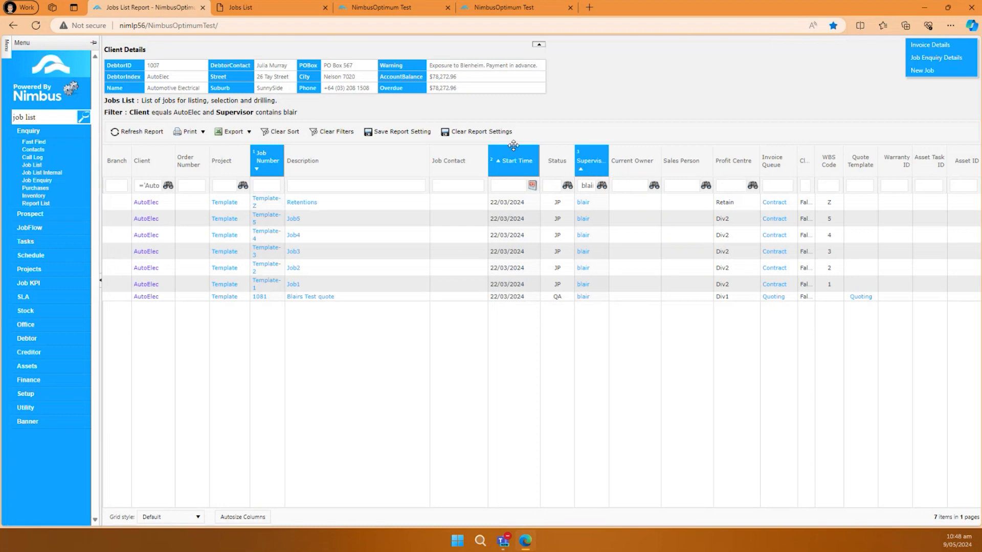
{"action": "right_click", "coordinate": [582, 165]}
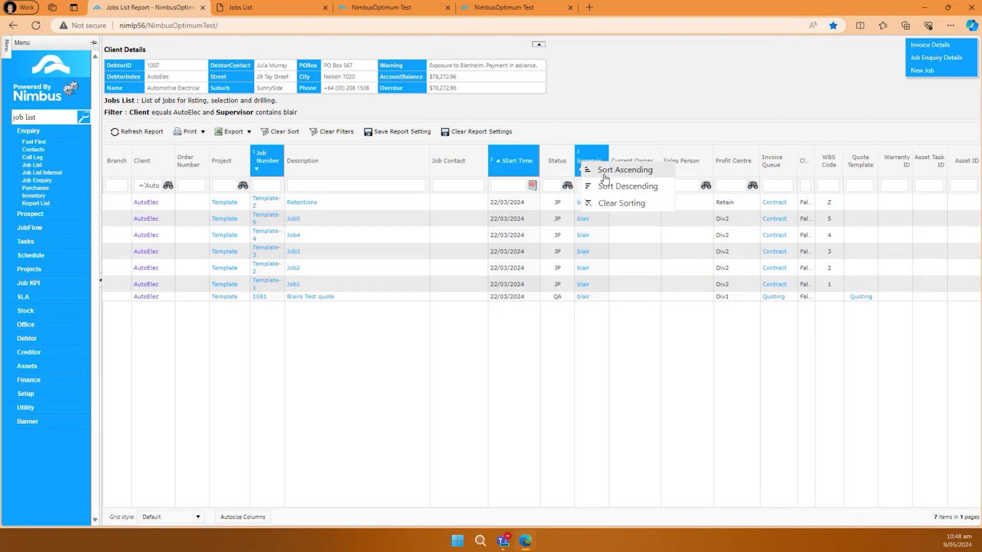
{"action": "left_click", "coordinate": [619, 202]}
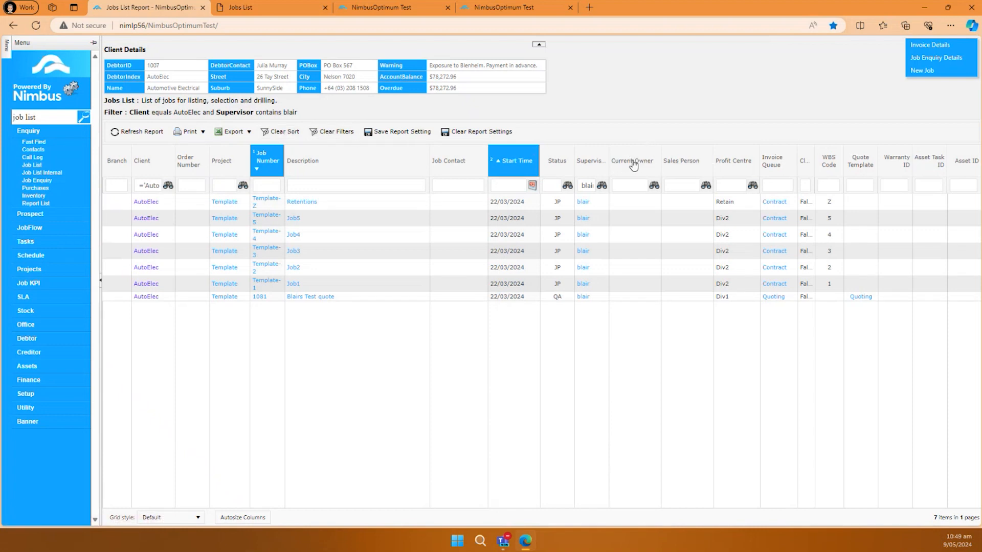
Move the Supervisor column between Job Number and Description, and save the report settings
{"action": "left_click_drag", "start_coordinate": [591, 165], "coordinate": [325, 171]}
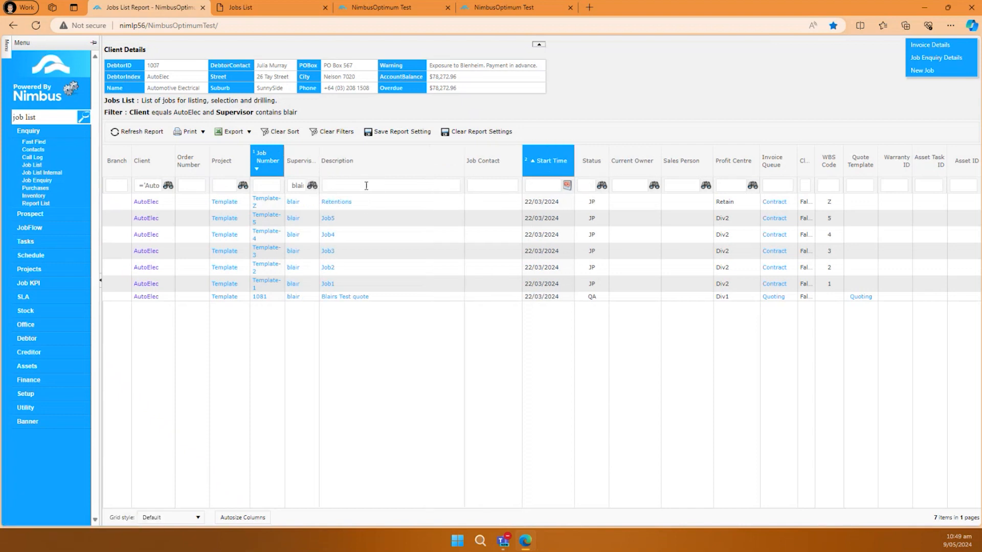
{"action": "left_click", "coordinate": [406, 134]}
Refresh Web Report Admin, open the Jobs List's User Report Settings, and mark the user's saved settings for deletion
{"action": "left_click", "coordinate": [367, 8]}
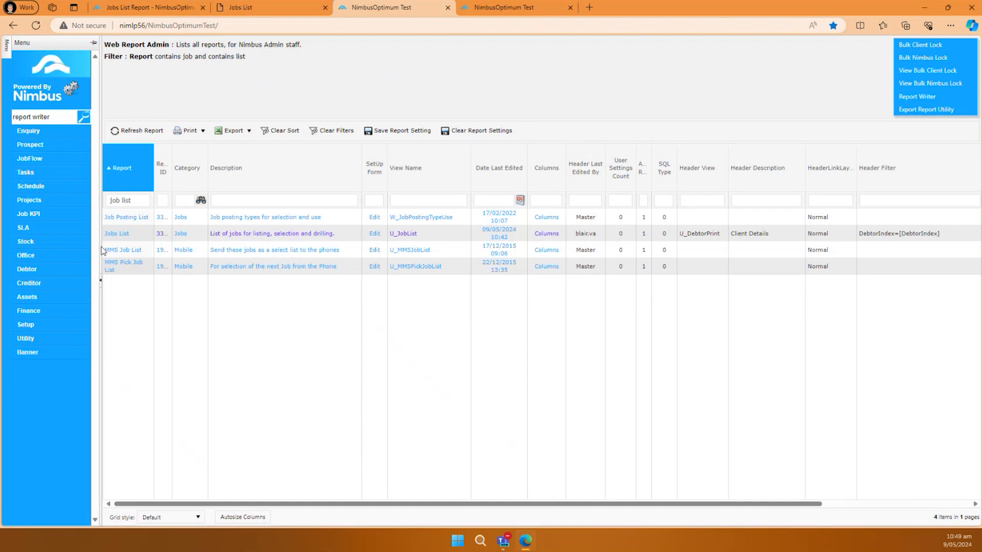
{"action": "left_click", "coordinate": [123, 132]}
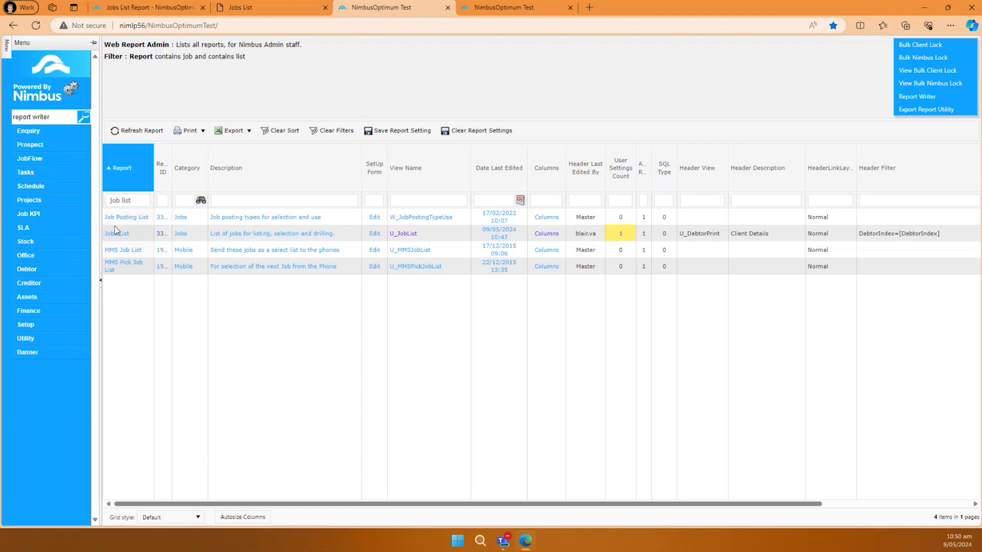
{"action": "left_click", "coordinate": [622, 235]}
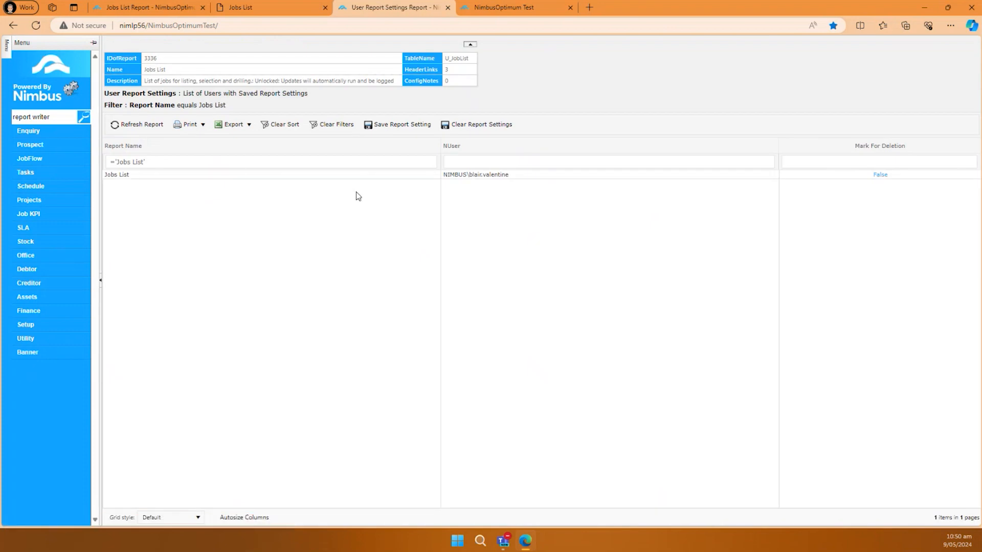
{"action": "left_click", "coordinate": [14, 26]}
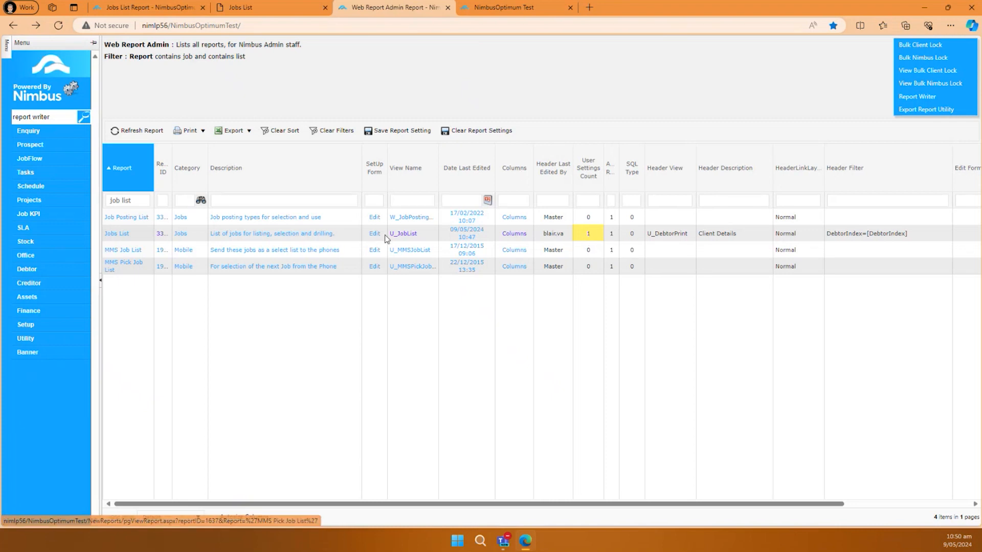
{"action": "left_click", "coordinate": [586, 235]}
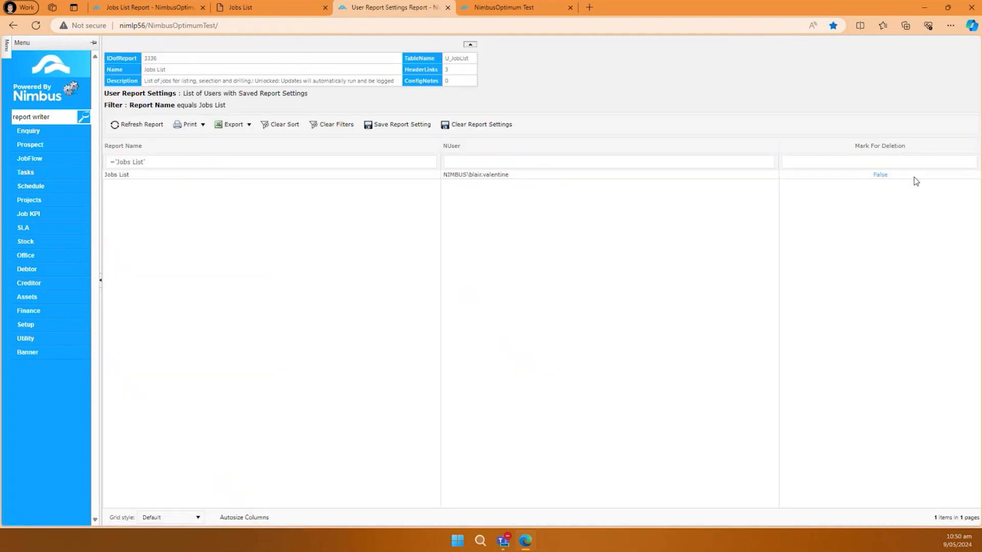
{"action": "left_click", "coordinate": [880, 176]}
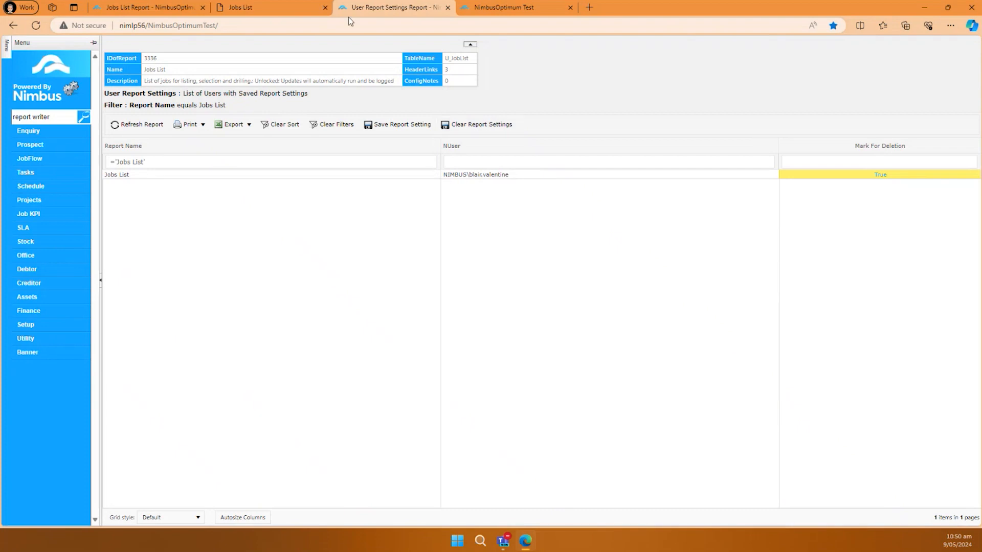
Close the Jobs List print, reopen the Jobs List from the job list search, and acknowledge the reset to the default view
{"action": "left_click", "coordinate": [288, 7]}
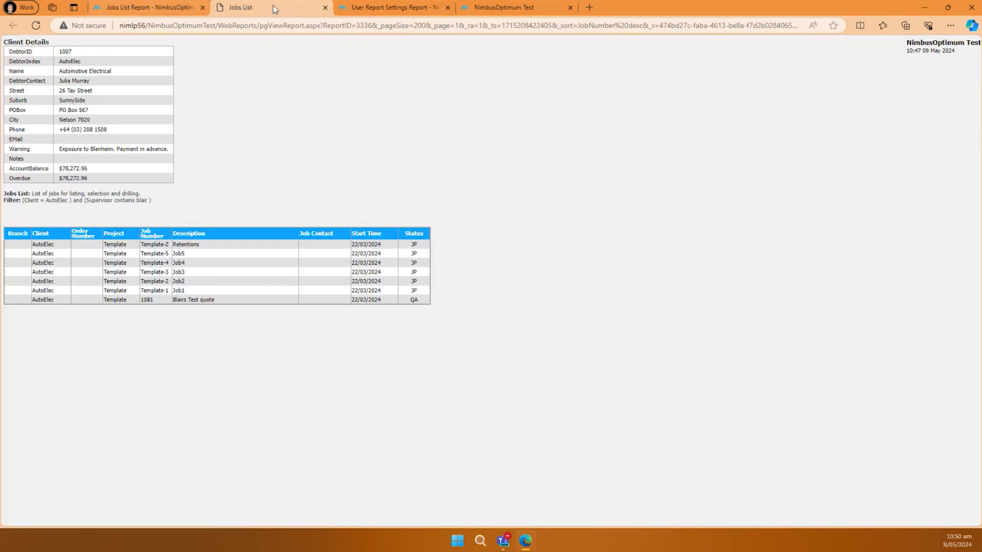
{"action": "left_click", "coordinate": [326, 7]}
{"action": "left_click", "coordinate": [108, 9]}
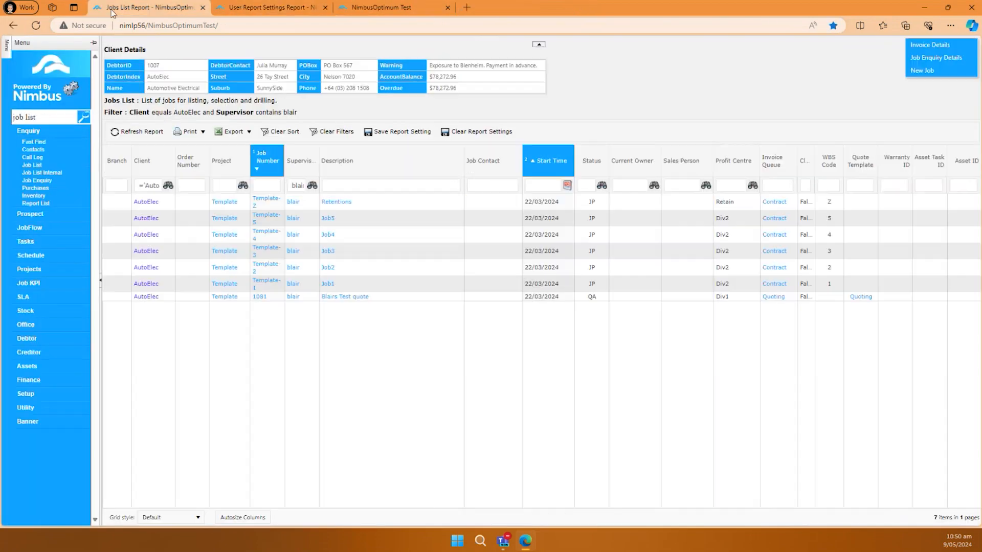
{"action": "left_click", "coordinate": [118, 133]}
{"action": "left_click", "coordinate": [83, 119]}
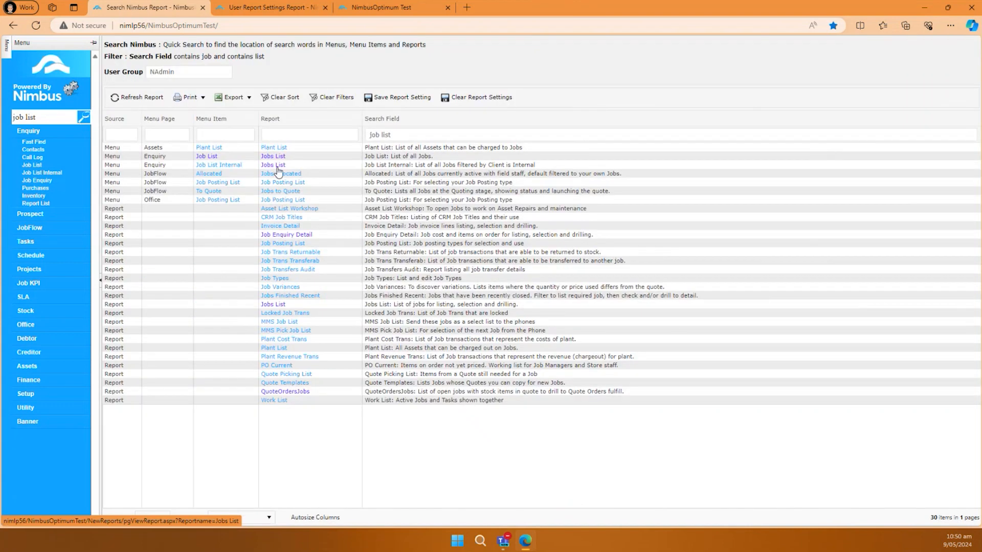
{"action": "left_click", "coordinate": [278, 166]}
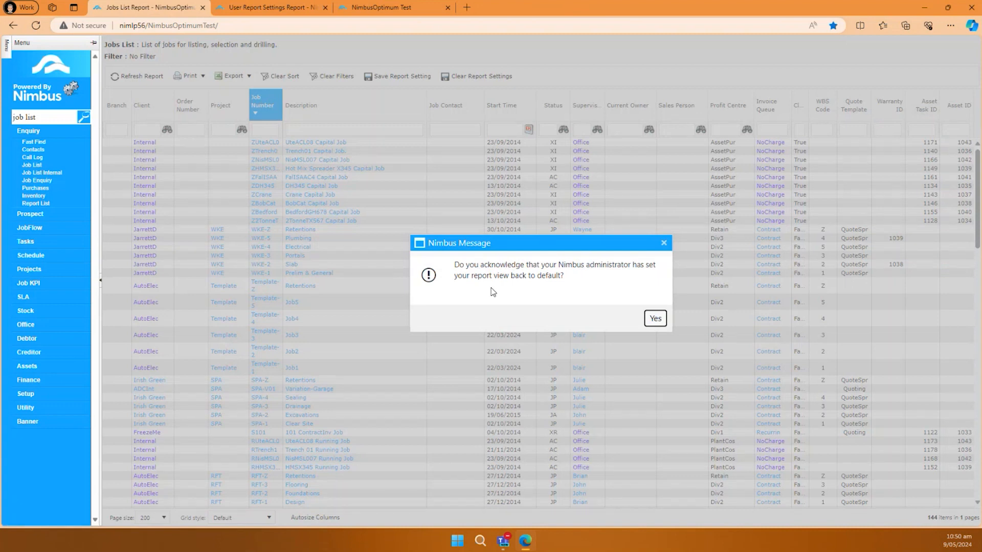
{"action": "left_click", "coordinate": [650, 321]}
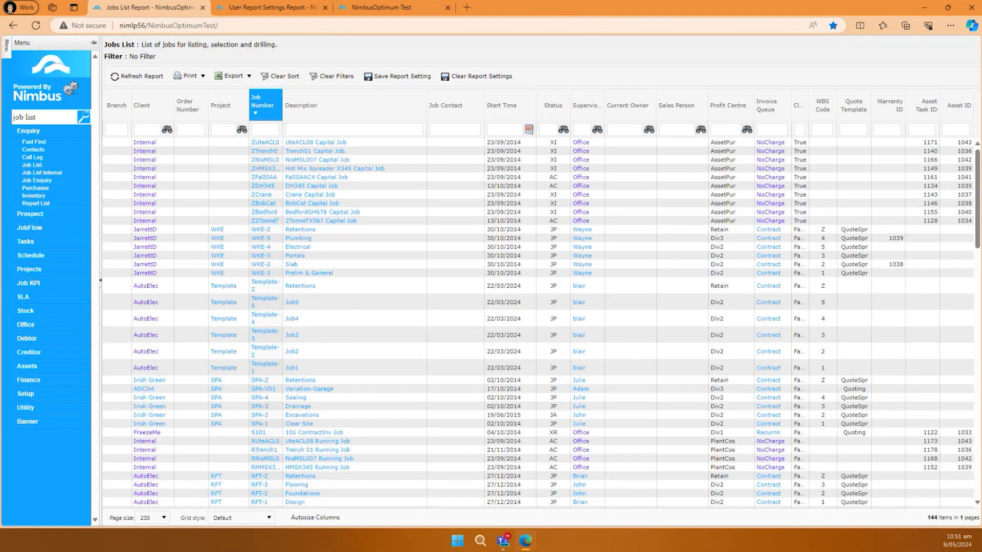
Filter the Jobs List's Supervisor column by "office"
{"action": "left_click", "coordinate": [579, 130]}
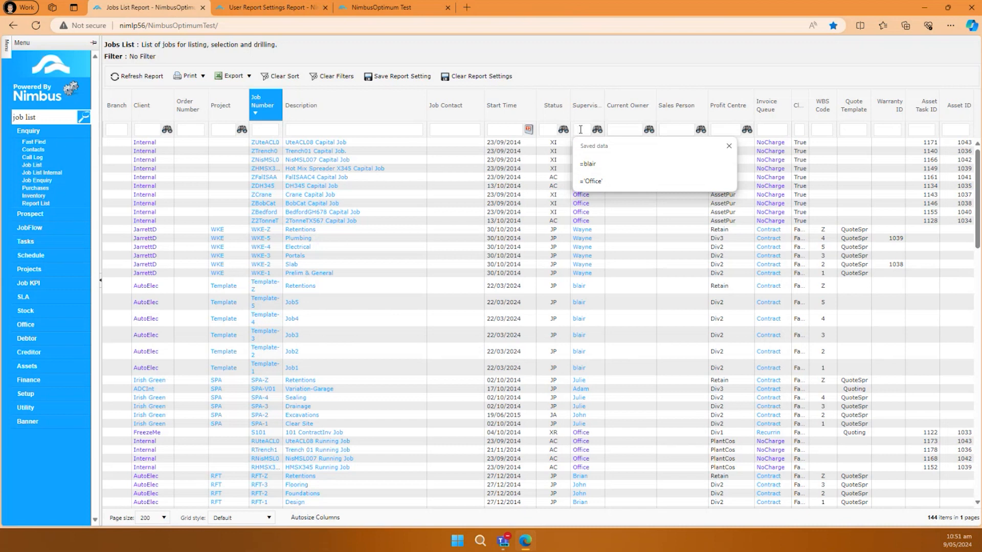
{"action": "type", "text": "office"}
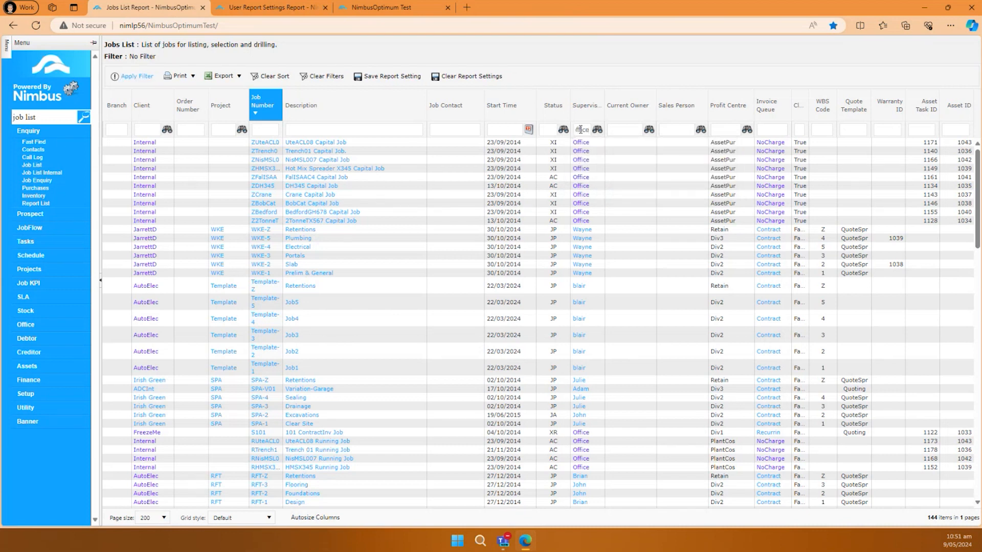
{"action": "key", "text": "Return"}
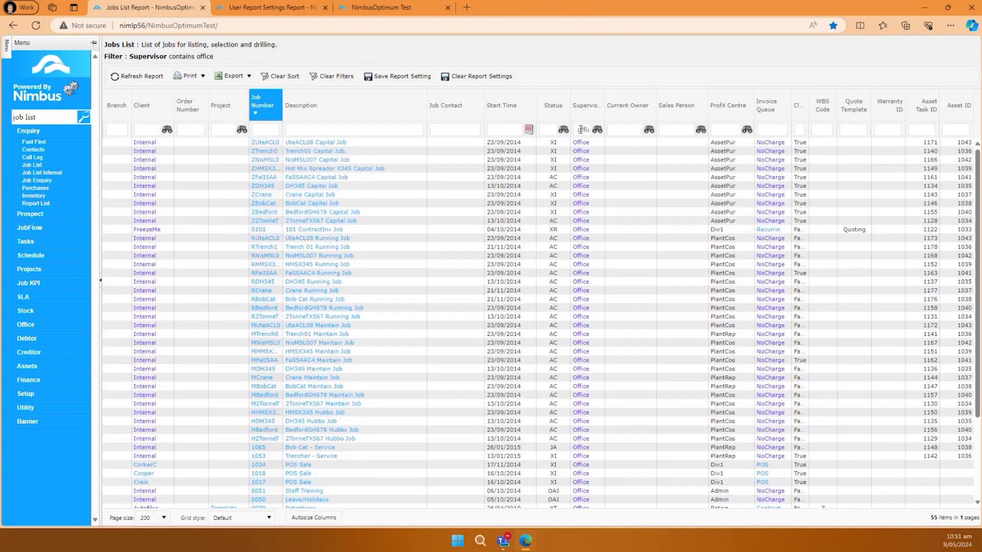
Widen the Supervisor column in the Jobs List and clear its filter
{"action": "left_click_drag", "start_coordinate": [602, 115], "coordinate": [675, 116]}
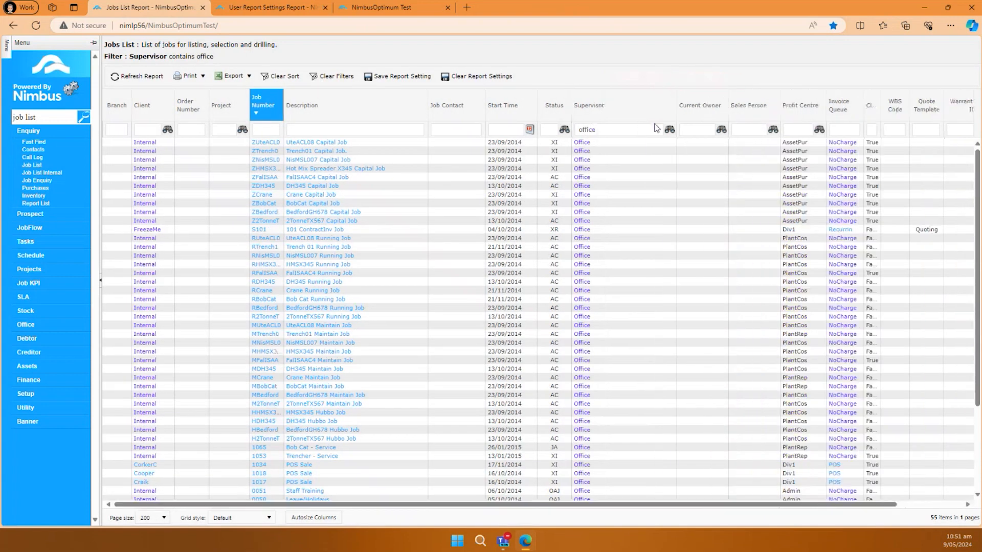
{"action": "key", "text": "BackSpace"}
{"action": "key", "text": "BackSpace"}
{"action": "key", "text": "BackSpace"}
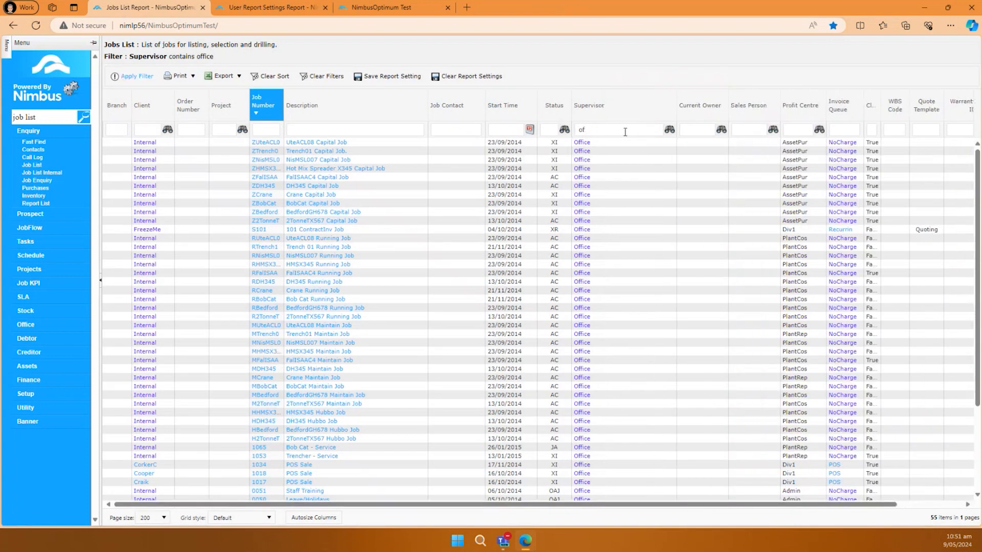
{"action": "key", "text": "Return"}
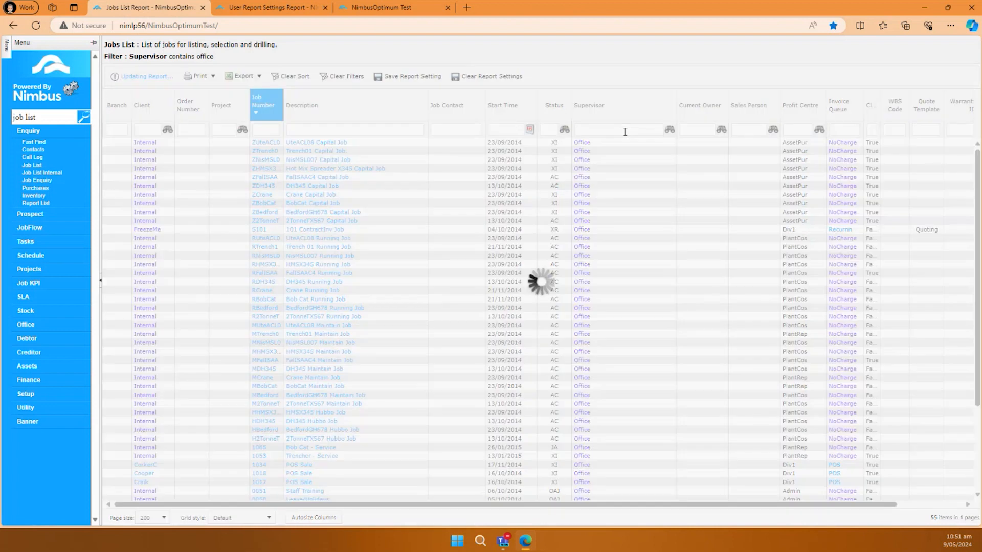
Clear the Supervisor filter and filter the Supervisor column by "office and" followed by a supervisor's first name
{"action": "left_click", "coordinate": [616, 131]}
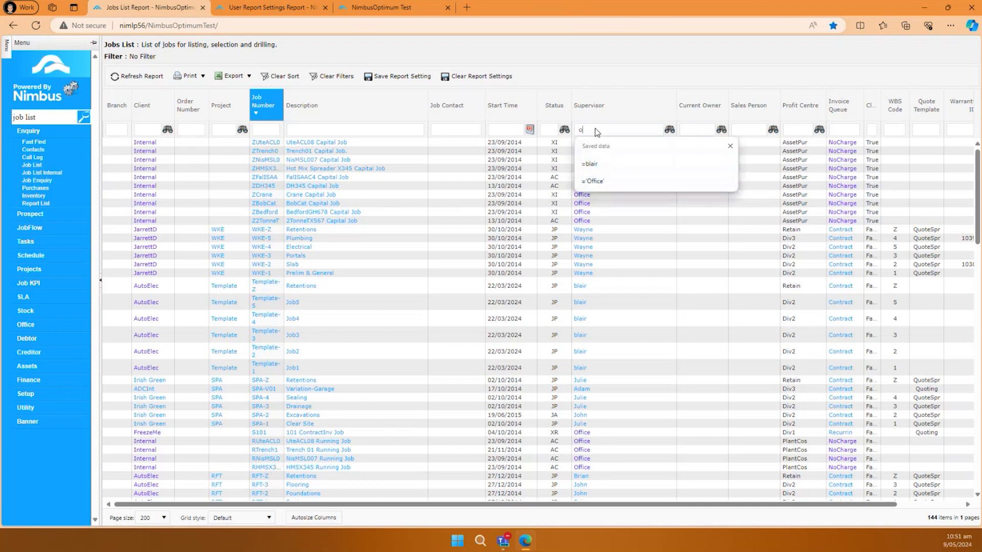
{"action": "type", "text": "orffi"}
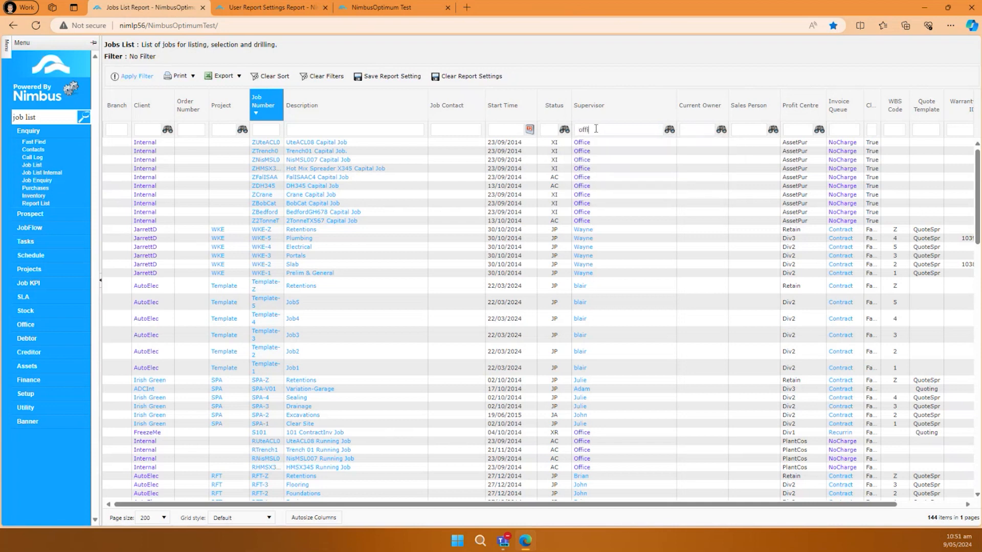
{"action": "type", "text": "ce and blair"}
{"action": "key", "text": "Return"}
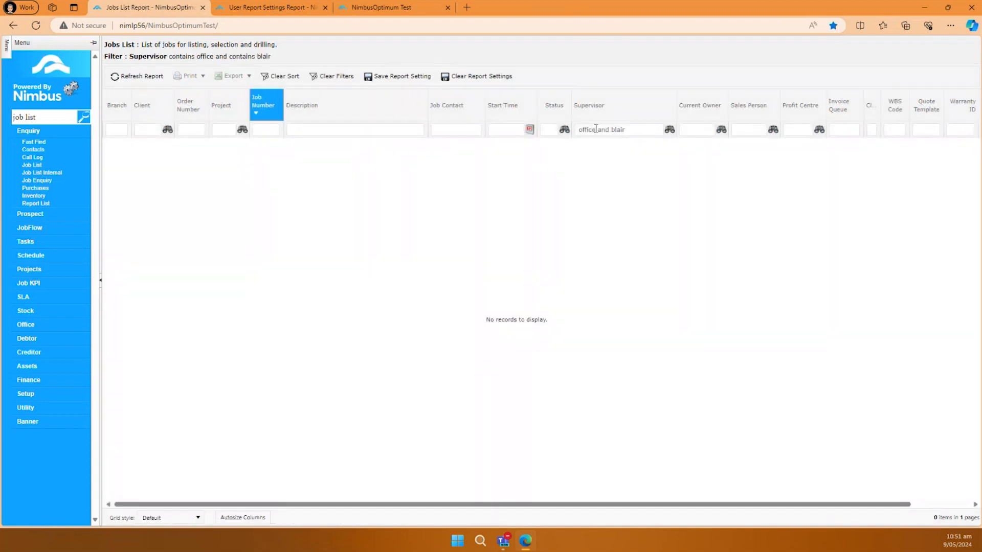
Remove the word "and" from the Supervisor filter, leaving "office" and the supervisor's first name, and reapply it
{"action": "left_click", "coordinate": [624, 129]}
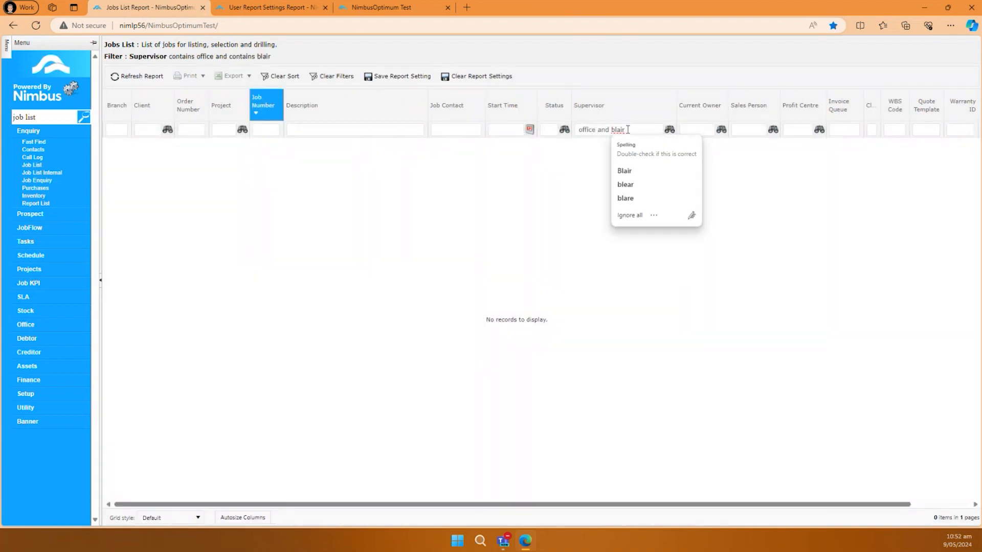
{"action": "left_click_drag", "start_coordinate": [627, 130], "coordinate": [603, 130]}
{"action": "key", "text": "BackSpace"}
{"action": "key", "text": "BackSpace"}
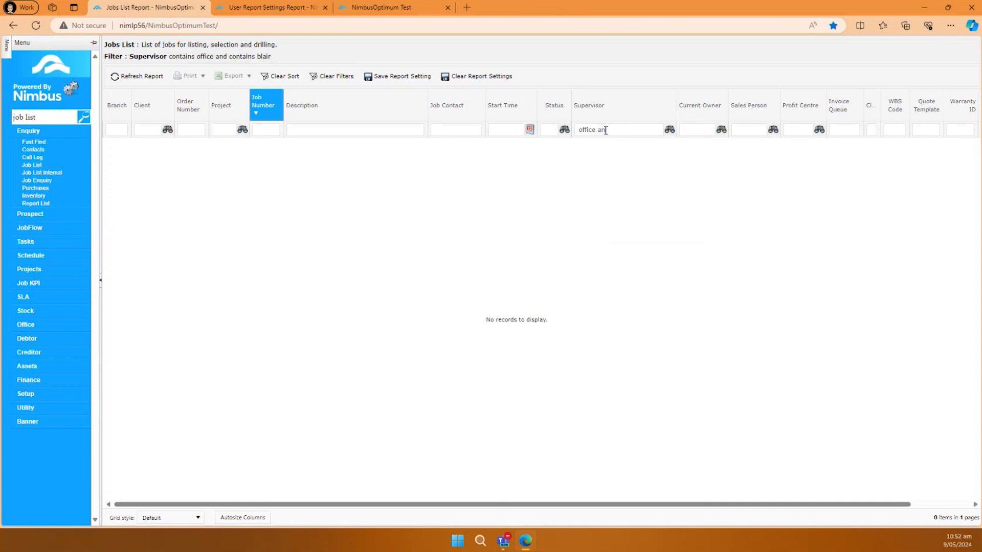
{"action": "type", "text": "blair"}
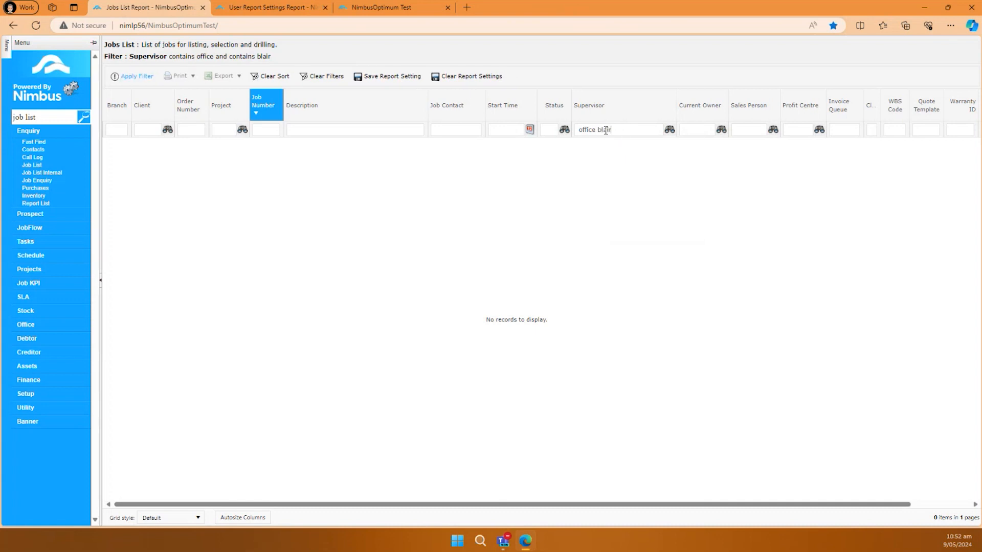
{"action": "key", "text": "Return"}
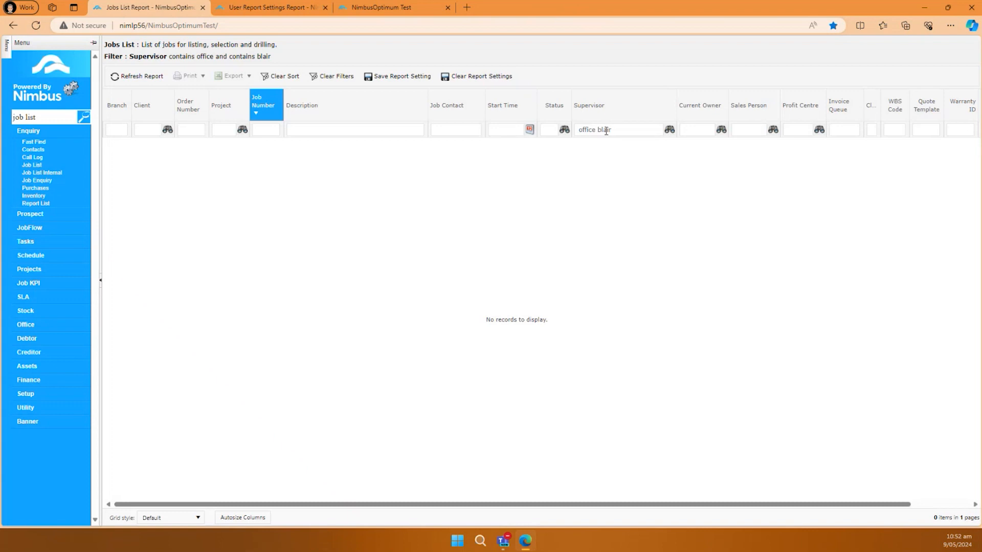
Shorten the Supervisor filter text to "office"
{"action": "left_click", "coordinate": [616, 134]}
{"action": "key", "text": "BackSpace"}
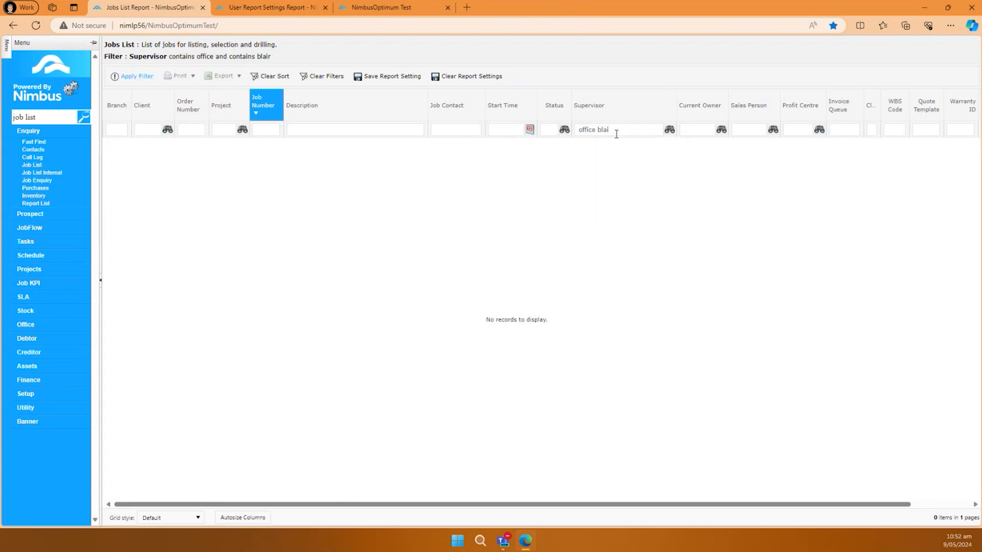
{"action": "key", "text": "BackSpace"}
{"action": "key", "text": "BackSpace"}
{"action": "key", "text": "BackSpace"}
View the employee lookup for the Supervisor filter and close it without choosing an employee
{"action": "left_click", "coordinate": [669, 131]}
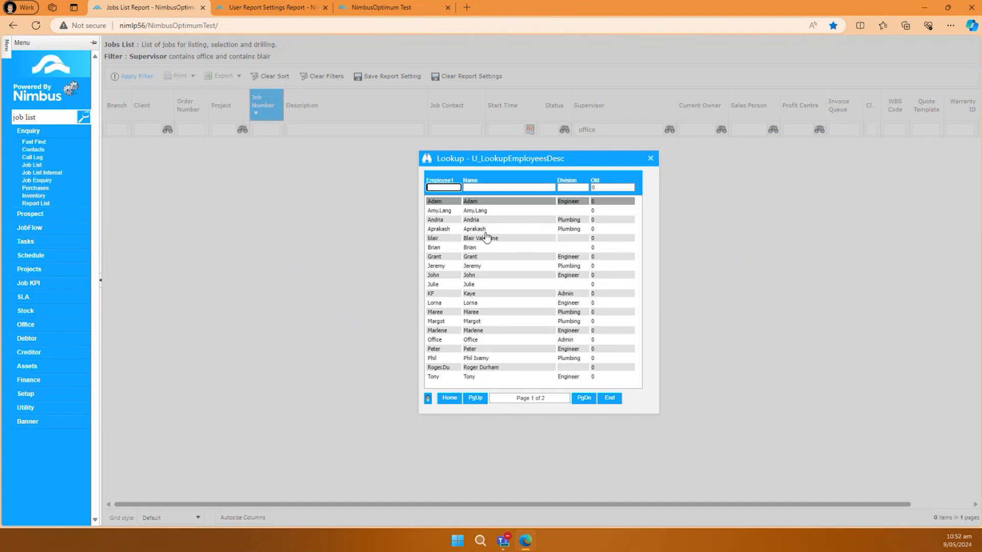
{"action": "left_click", "coordinate": [613, 133]}
{"action": "left_click", "coordinate": [449, 188]}
{"action": "left_click", "coordinate": [651, 159]}
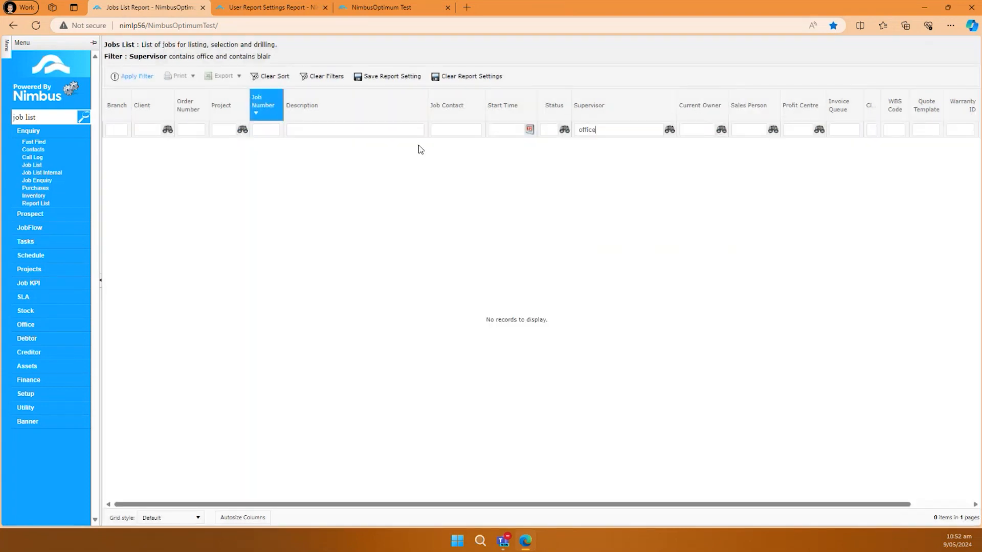
Clear the Supervisor filter and apply the empty filter to the Jobs List
{"action": "left_click", "coordinate": [365, 130]}
{"action": "double_click", "coordinate": [605, 131]}
{"action": "key", "text": "Delete"}
{"action": "left_click", "coordinate": [403, 129]}
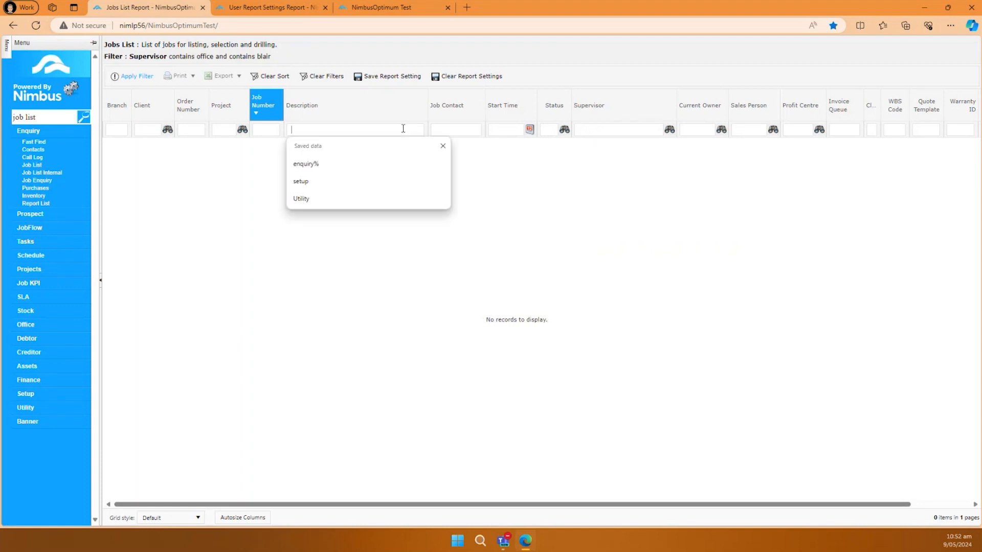
{"action": "left_click", "coordinate": [441, 147]}
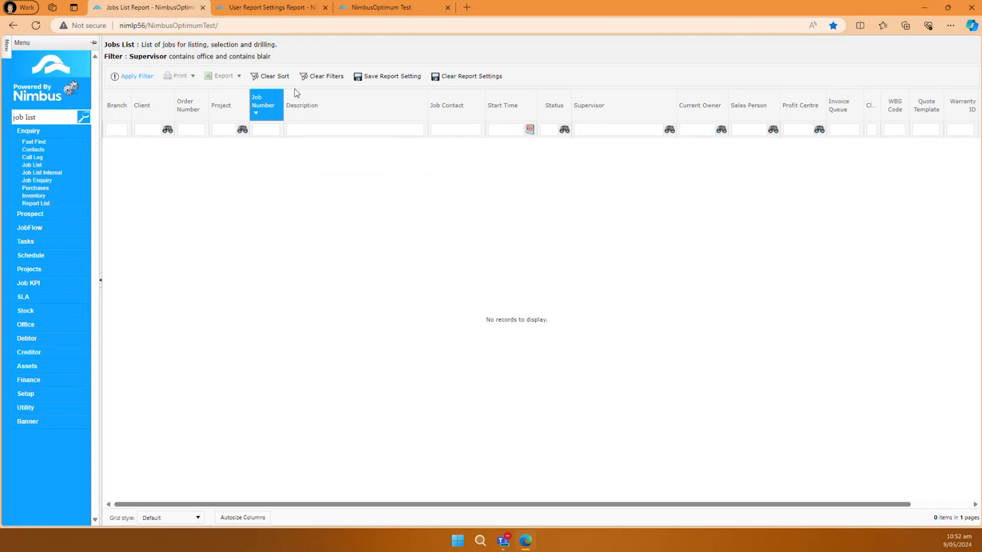
{"action": "left_click", "coordinate": [155, 75]}
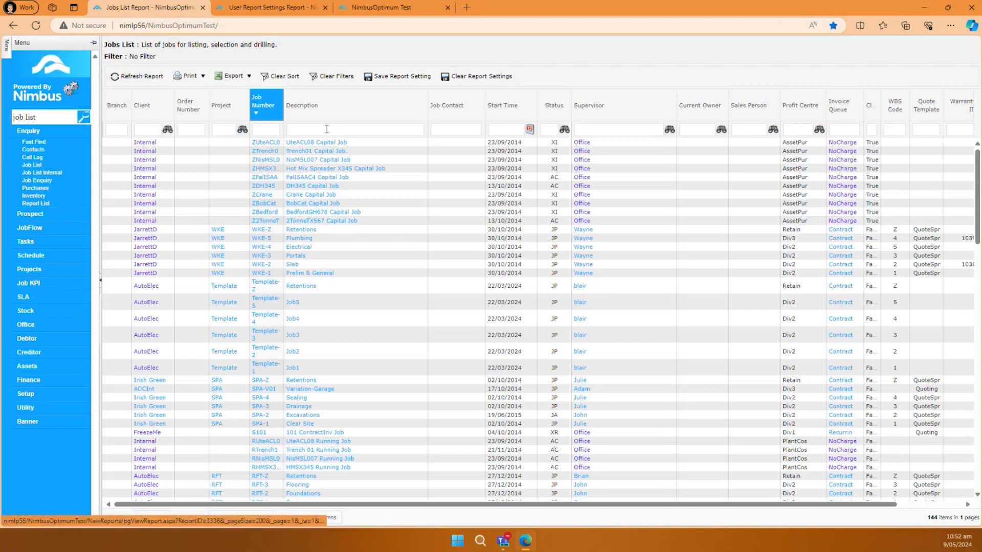
Filter the Jobs List's Description column by "retentions", and extend the filter to "retentions and job"
{"action": "left_click", "coordinate": [325, 129]}
{"action": "type", "text": "ren"}
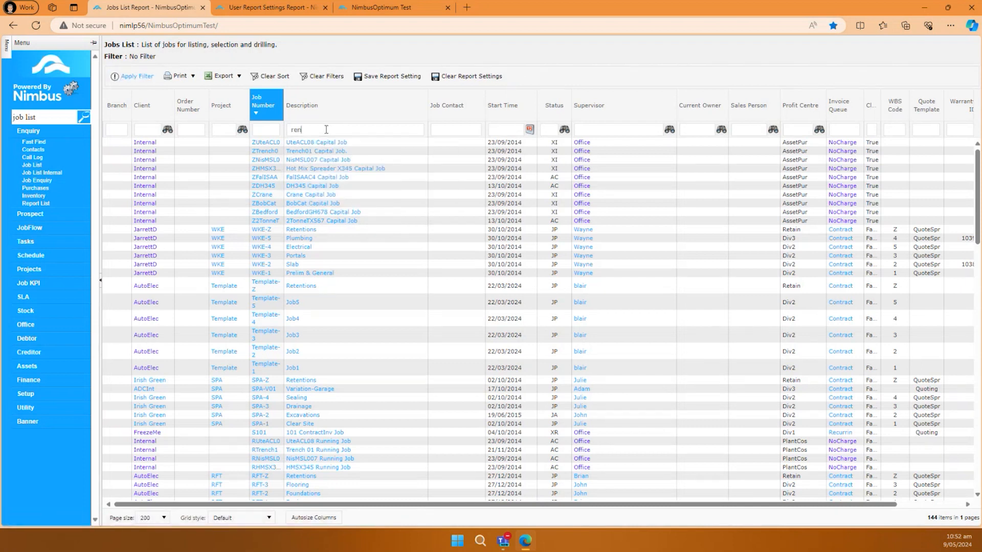
{"action": "type", "text": "tentions"}
{"action": "key", "text": "Return"}
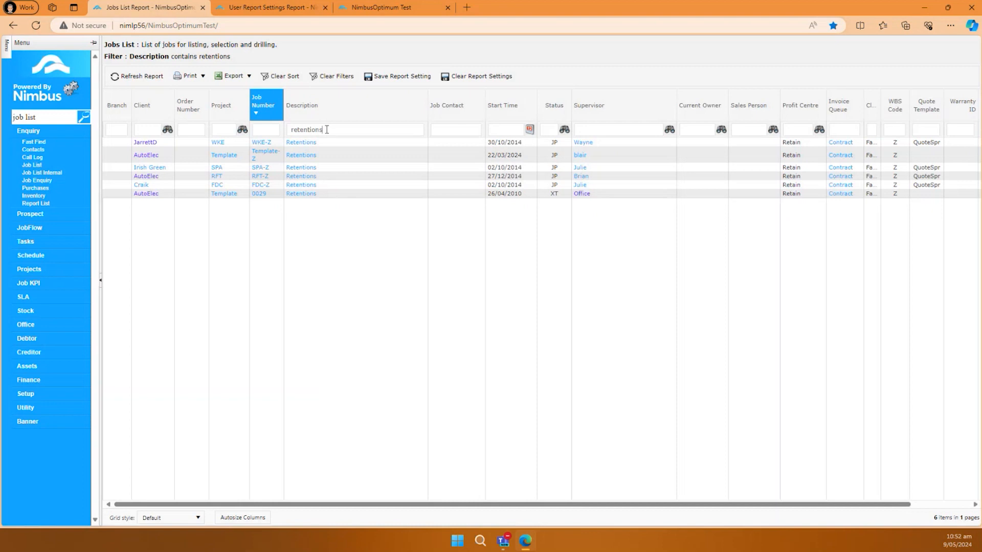
{"action": "type", "text": "and job"}
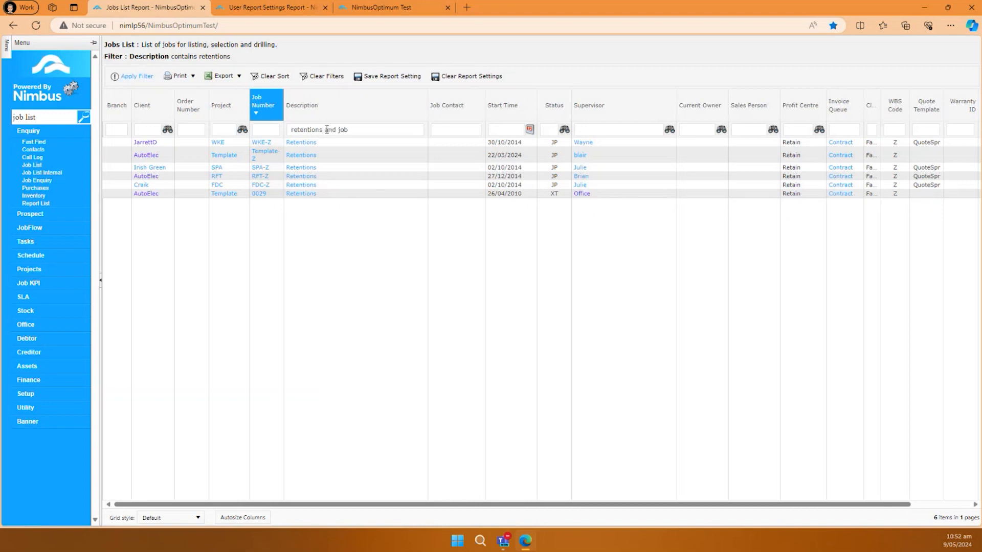
{"action": "key", "text": "Return"}
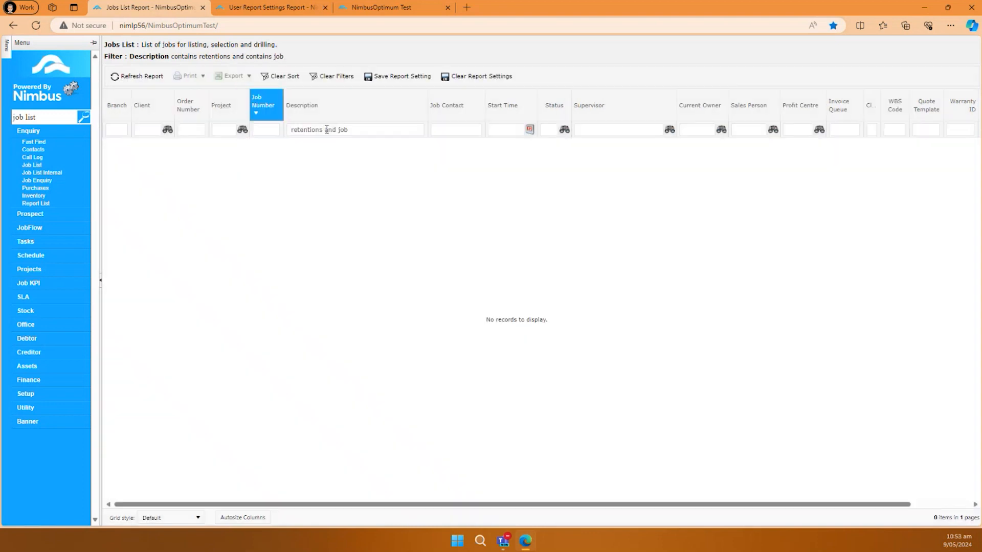
Delete the Description filter text and reapply the Jobs List without a filter
{"action": "left_click_drag", "start_coordinate": [327, 129], "coordinate": [344, 129]}
{"action": "double_click", "coordinate": [343, 130]}
{"action": "key", "text": "BackSpace"}
{"action": "key", "text": "BackSpace"}
{"action": "key", "text": "BackSpace"}
{"action": "key", "text": "BackSpace"}
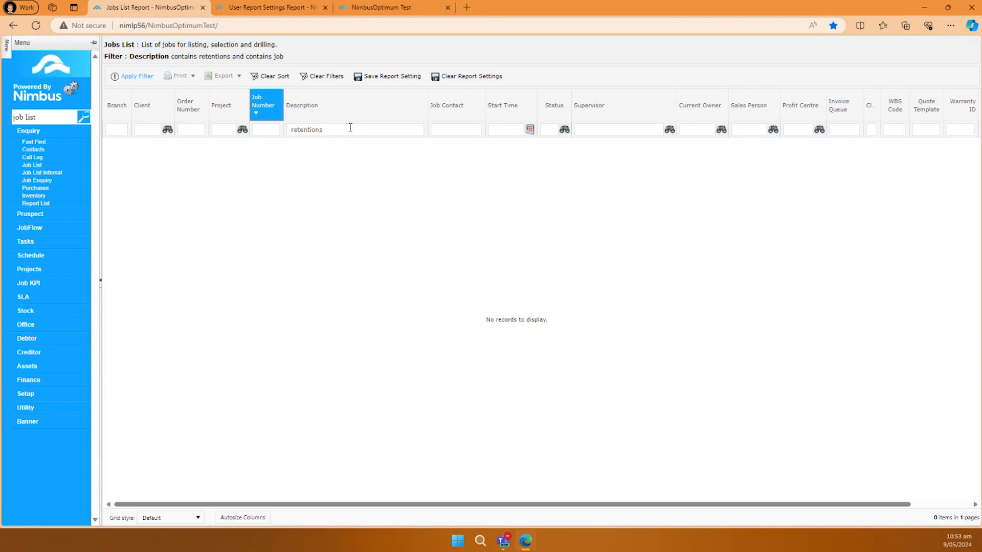
{"action": "key", "text": "BackSpace"}
{"action": "key", "text": "BackSpace"}
{"action": "key", "text": "BackSpace"}
{"action": "key", "text": "BackSpace"}
{"action": "key", "text": "BackSpace"}
{"action": "key", "text": "BackSpace"}
{"action": "key", "text": "BackSpace"}
{"action": "key", "text": "BackSpace"}
{"action": "key", "text": "BackSpace"}
{"action": "key", "text": "Return"}
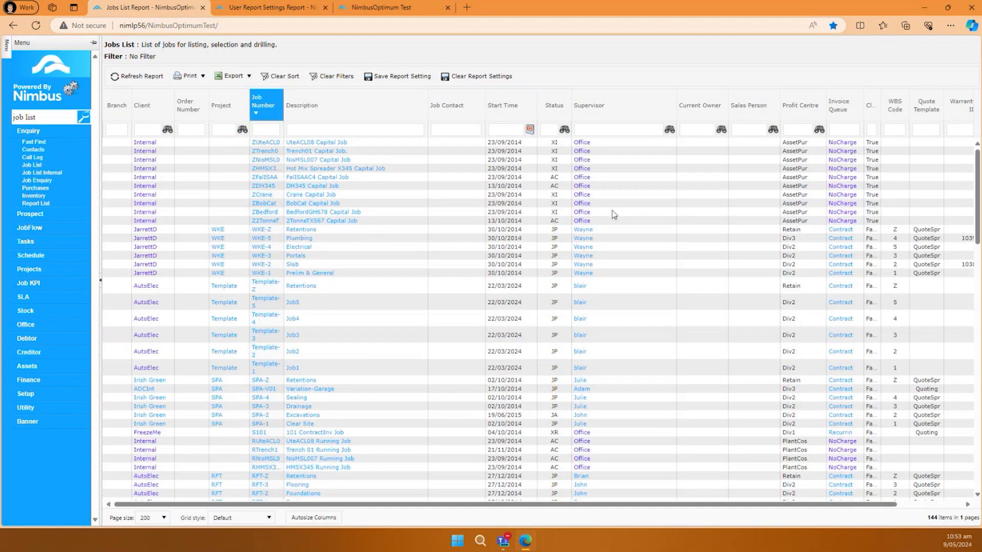
Filter the Jobs List's Quote Template column by "not null"
{"action": "left_click", "coordinate": [922, 132]}
{"action": "type", "text": "not null"}
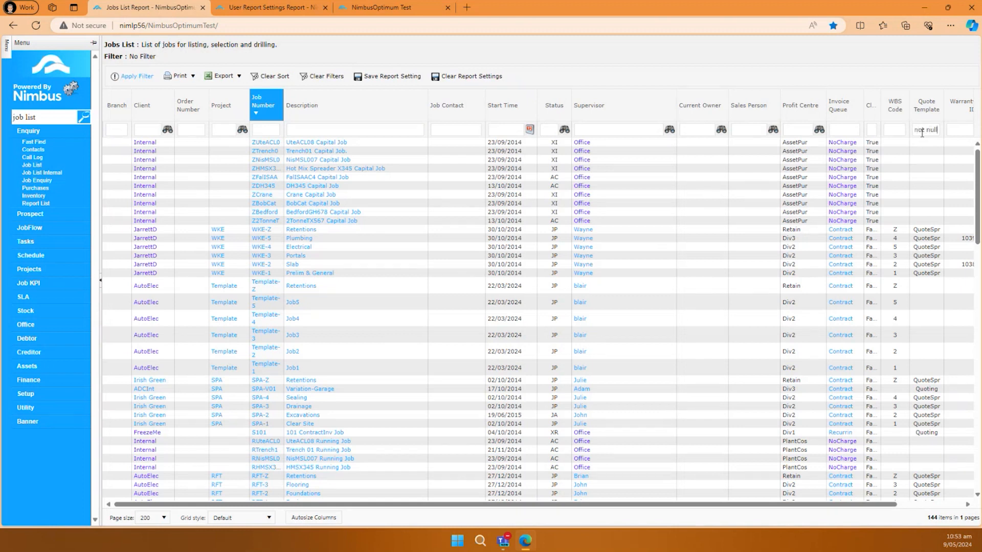
{"action": "key", "text": "Return"}
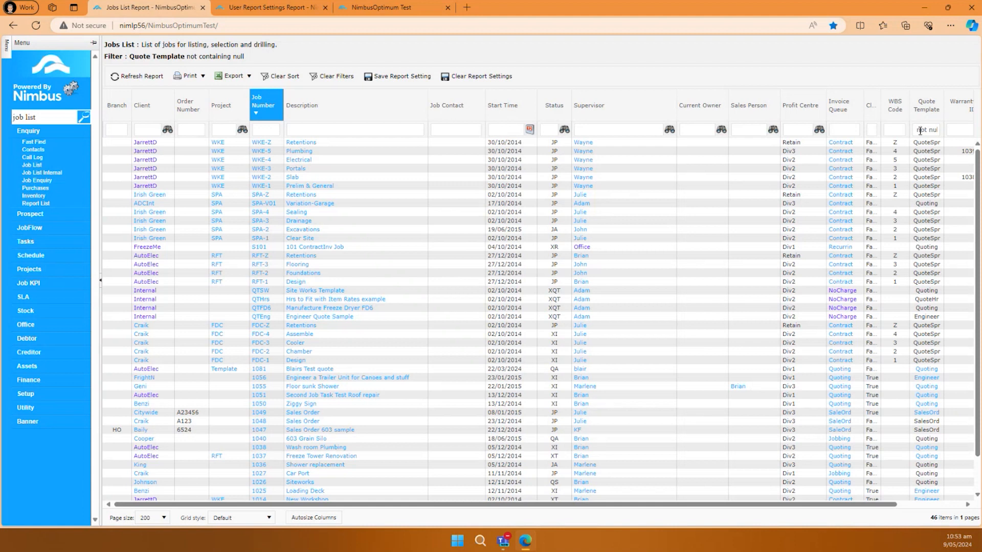
Change the Quote Template filter to "null" and apply it
{"action": "left_click_drag", "start_coordinate": [915, 129], "coordinate": [937, 128]}
{"action": "type", "text": "nulll"}
{"action": "key", "text": "Return"}
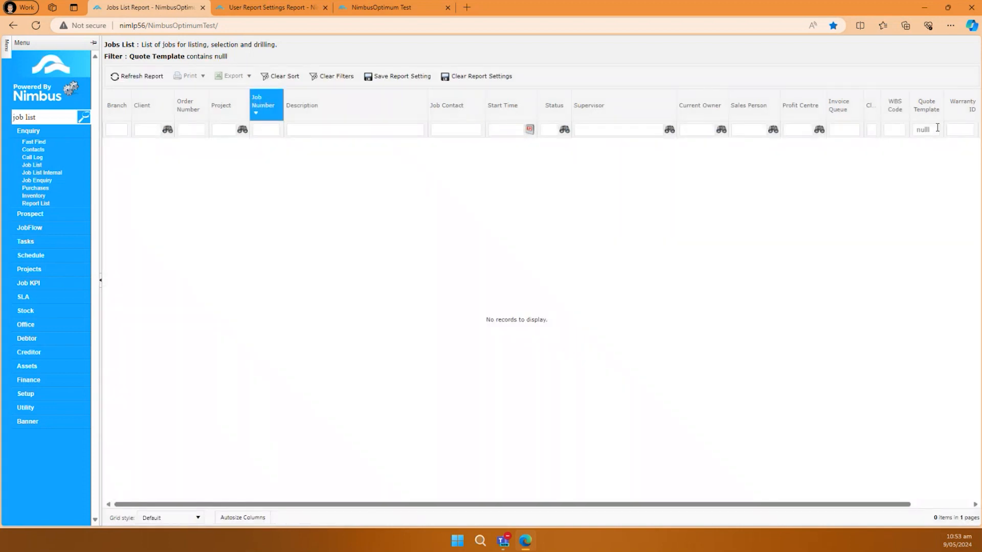
{"action": "left_click_drag", "start_coordinate": [934, 129], "coordinate": [920, 129]}
{"action": "left_click", "coordinate": [934, 128]}
{"action": "key", "text": "BackSpace"}
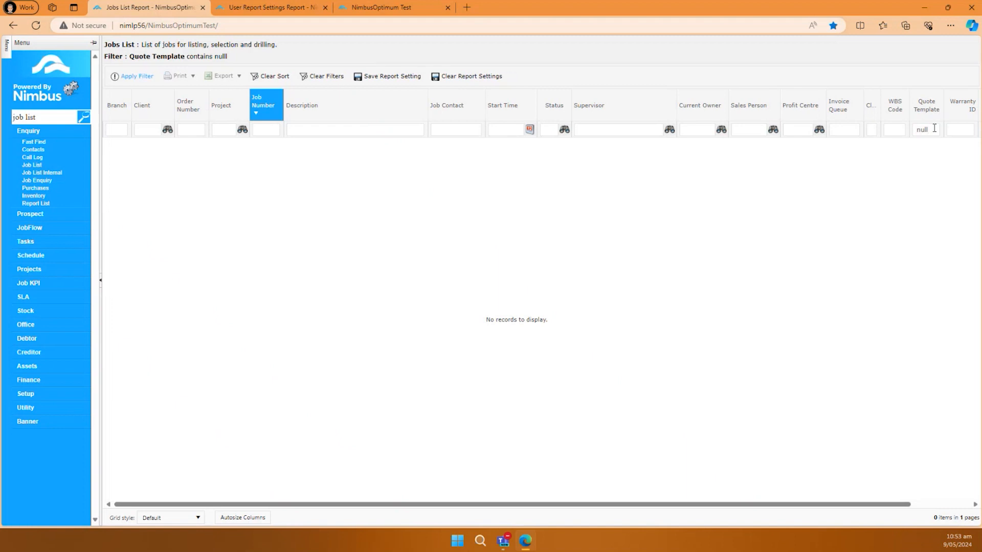
{"action": "key", "text": "Return"}
Clear the Quote Template filter and reapply the Jobs List
{"action": "left_click_drag", "start_coordinate": [931, 129], "coordinate": [913, 135]}
{"action": "key", "text": "BackSpace"}
{"action": "key", "text": "Return"}
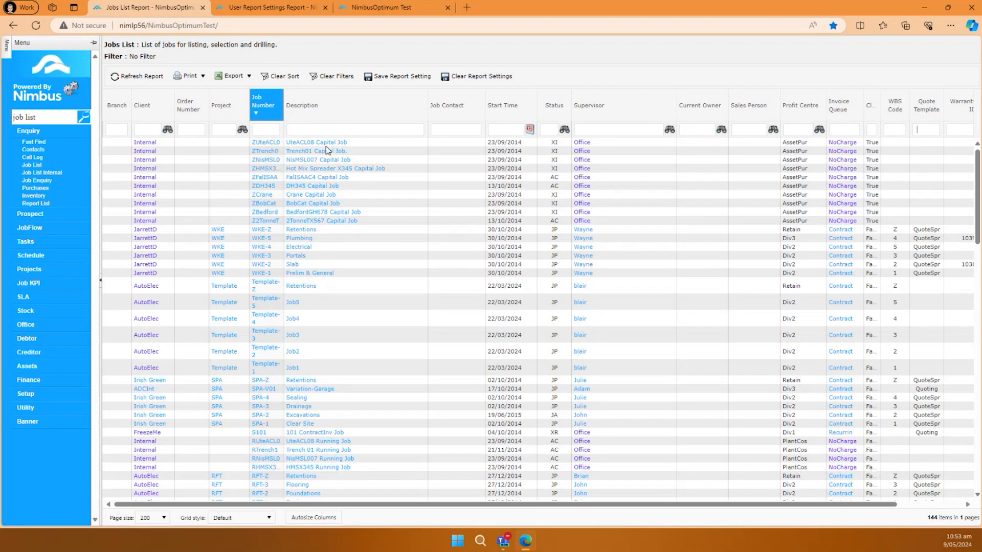
Filter the Jobs List's Description column by "5", and change the filter to "%5"
{"action": "left_click", "coordinate": [333, 132]}
{"action": "type", "text": "5"}
{"action": "key", "text": "Return"}
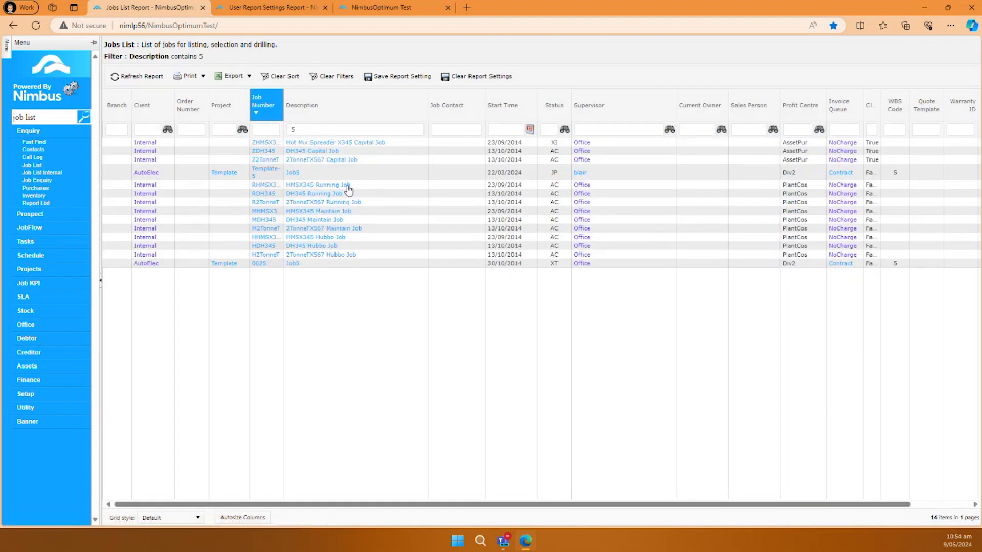
{"action": "left_click", "coordinate": [293, 132]}
{"action": "type", "text": "Job"}
{"action": "key", "text": "Return"}
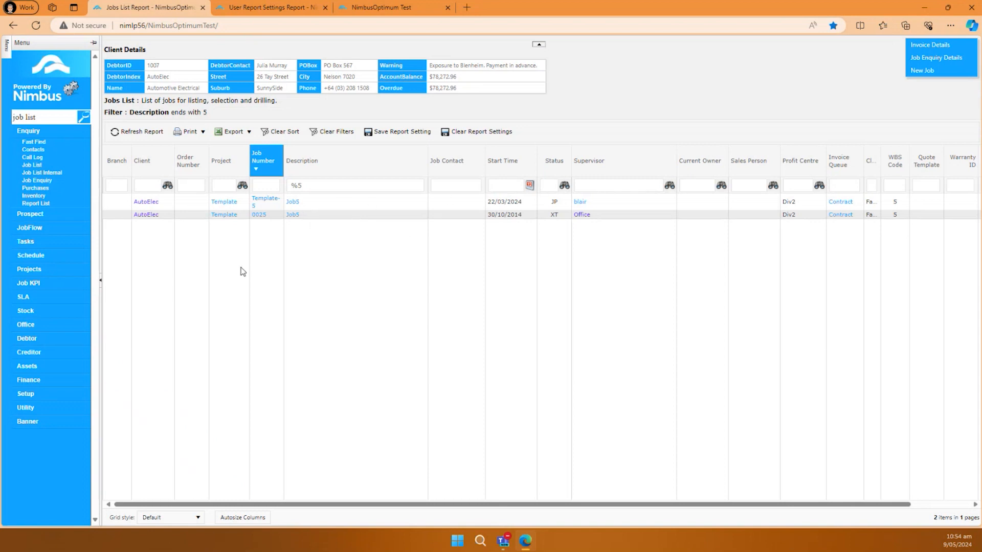
Return from the User Report Settings report to the Web Report Admin list filtered by "job list"
{"action": "left_click", "coordinate": [271, 8]}
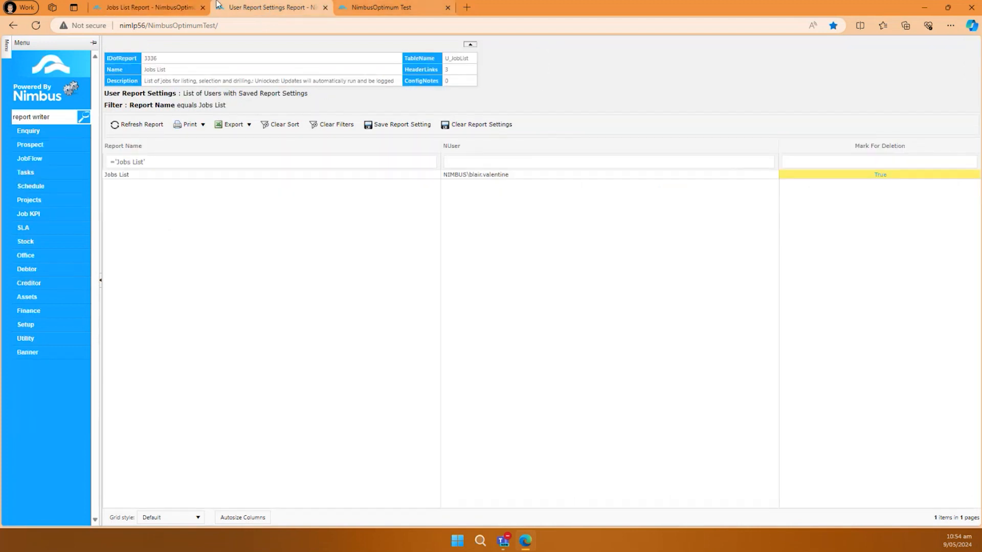
{"action": "left_click", "coordinate": [14, 32]}
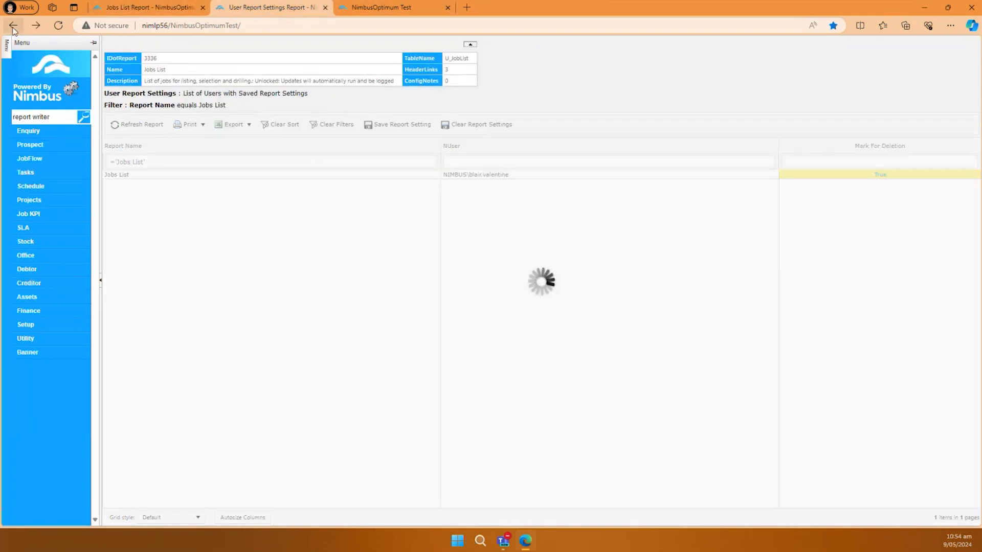
{"action": "left_click", "coordinate": [11, 28]}
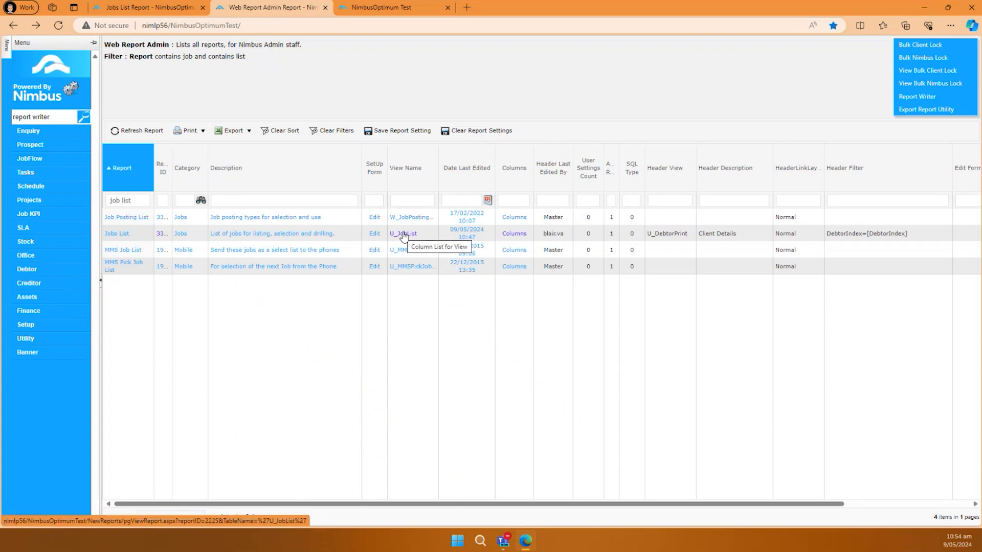
Filter the View List's View Name column by "u_joblist" and open the JobList view in Nimbus Viewmaker
{"action": "left_click", "coordinate": [392, 9]}
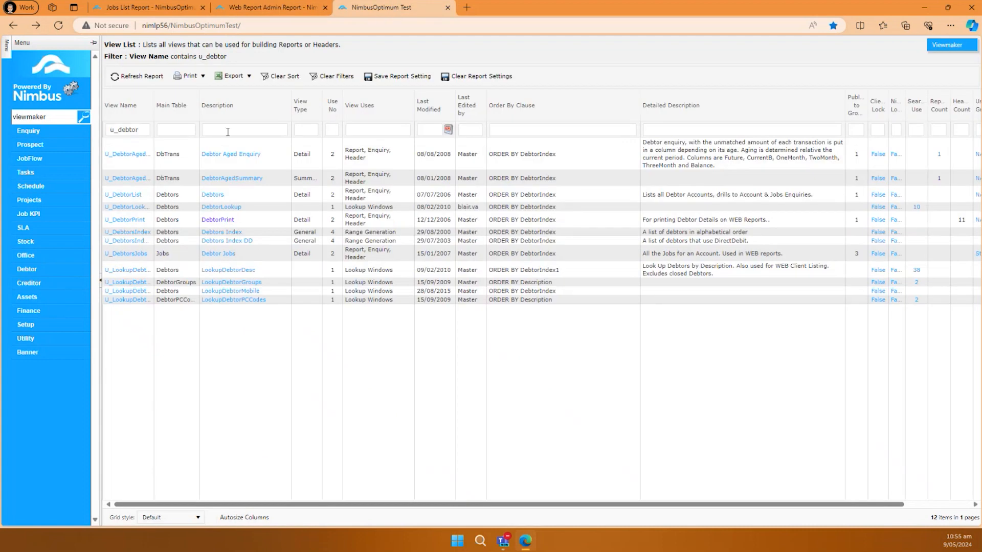
{"action": "left_click", "coordinate": [144, 131]}
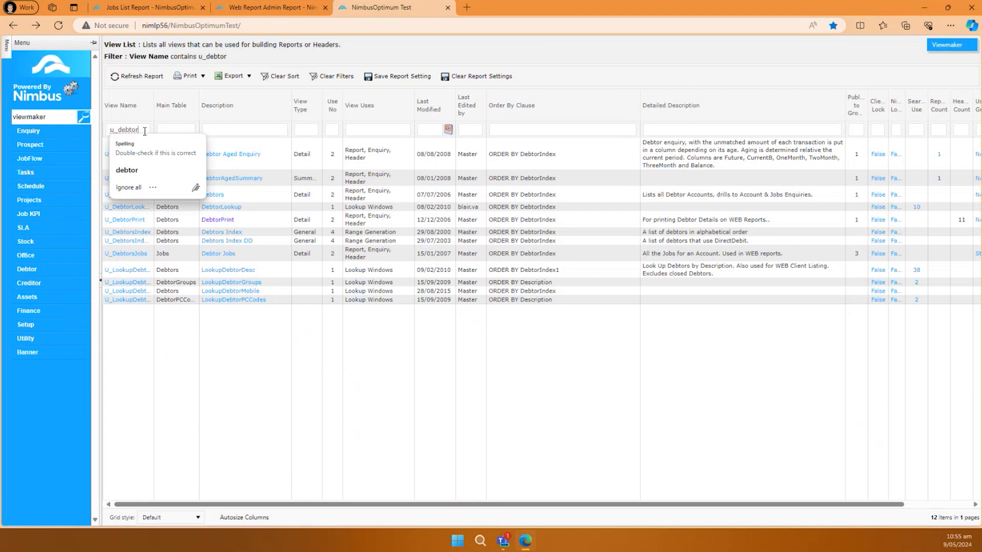
{"action": "key", "text": "BackSpace"}
{"action": "key", "text": "BackSpace"}
{"action": "key", "text": "BackSpace"}
{"action": "key", "text": "BackSpace"}
{"action": "key", "text": "BackSpace"}
{"action": "key", "text": "BackSpace"}
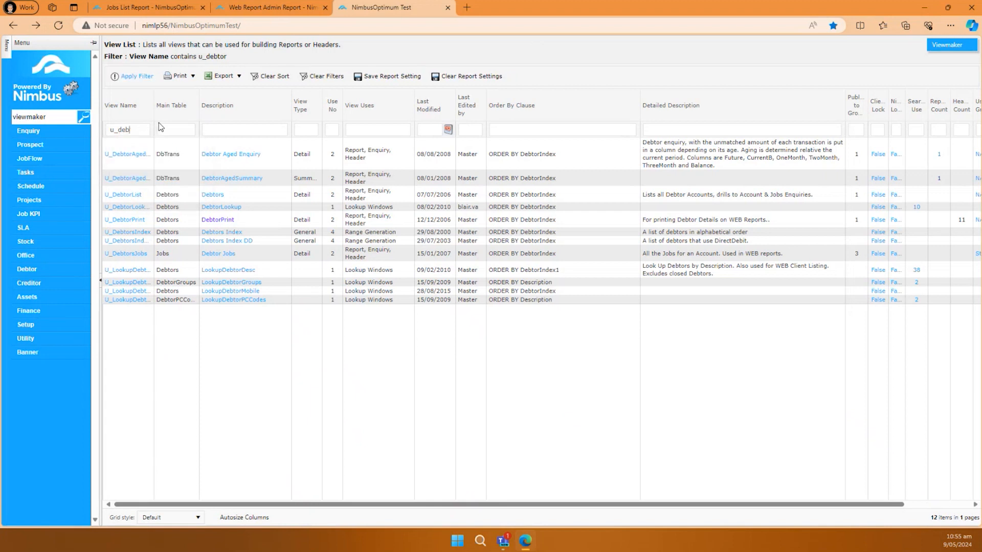
{"action": "type", "text": "joblist"}
{"action": "key", "text": "Return"}
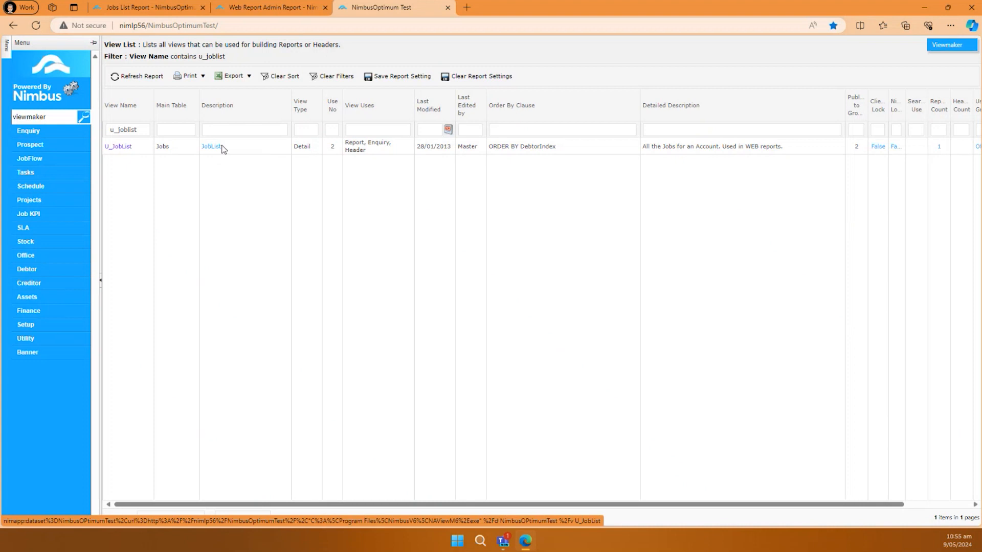
{"action": "left_click", "coordinate": [215, 148]}
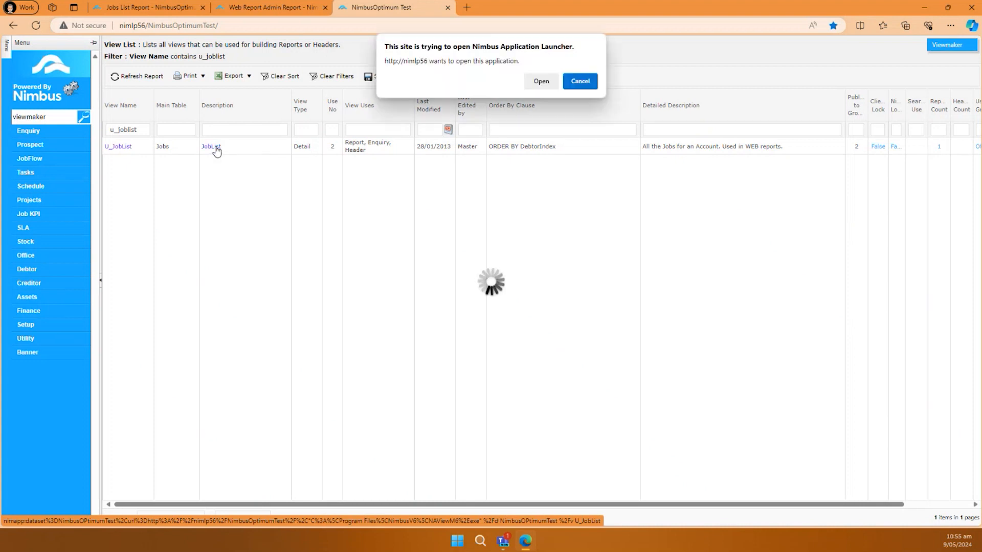
{"action": "left_click", "coordinate": [537, 86]}
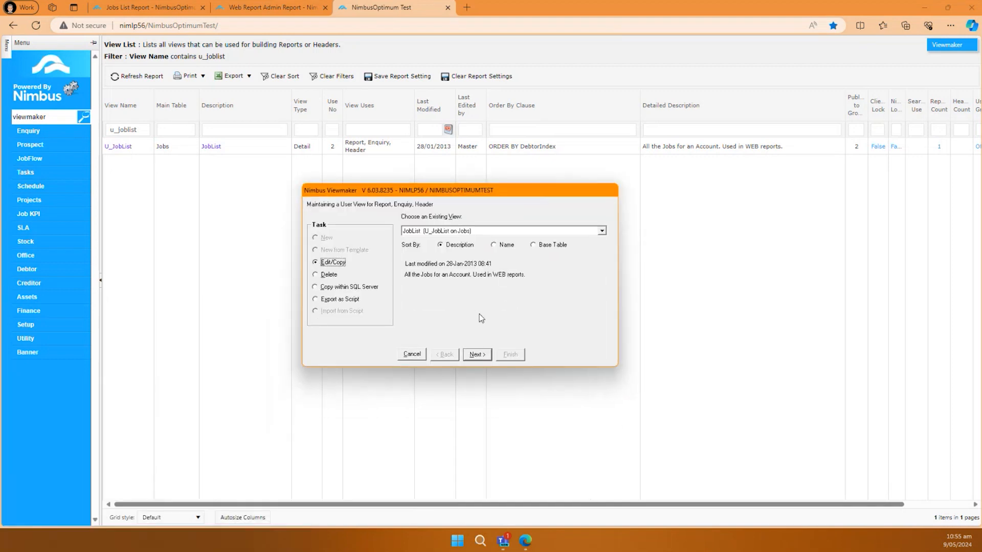
Try to edit the JobList view in Nimbus Viewmaker, and close Viewmaker
{"action": "left_click", "coordinate": [479, 354]}
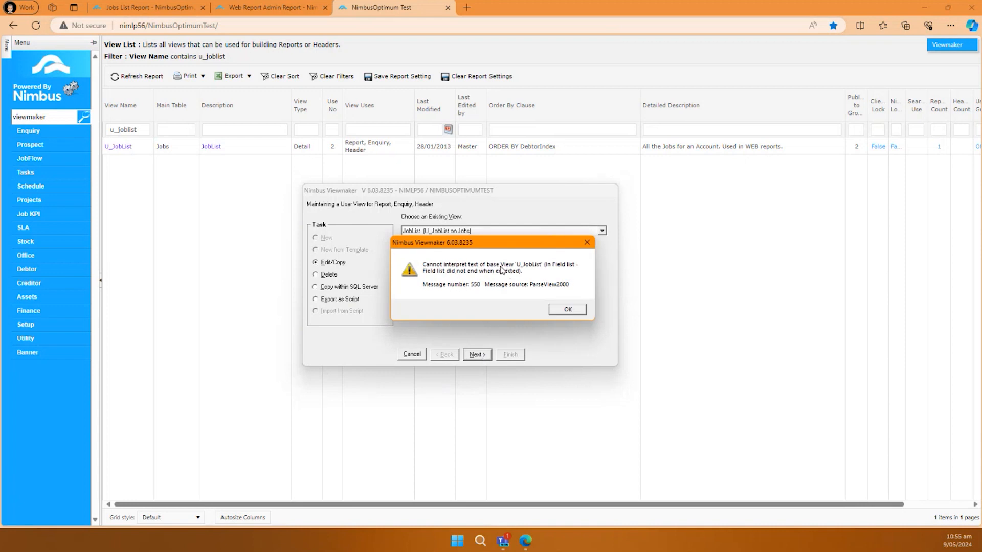
{"action": "left_click", "coordinate": [568, 309]}
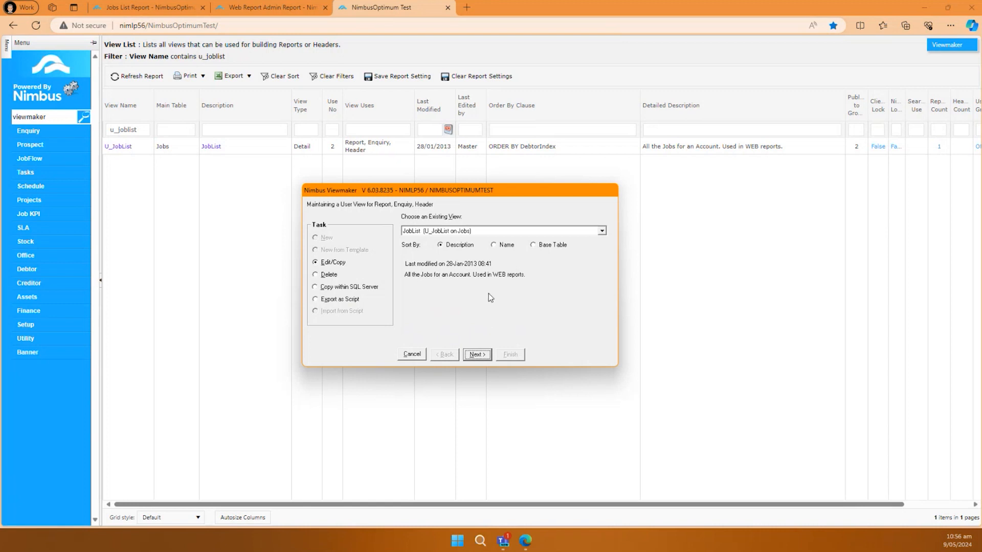
{"action": "left_click", "coordinate": [411, 354]}
Return to the Jobs List report, search Nimbus for "address editor", and open the Address Editor report
{"action": "left_click", "coordinate": [289, 11]}
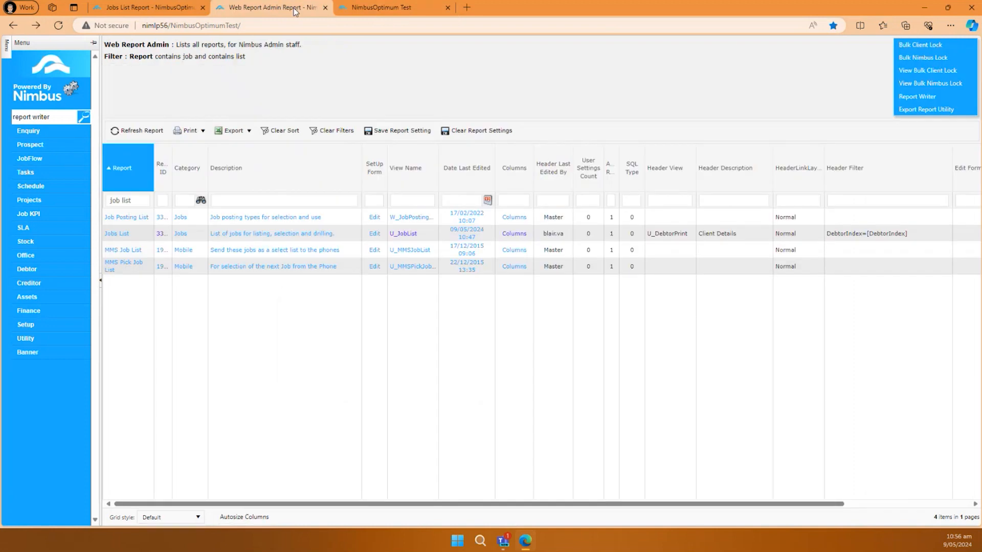
{"action": "left_click", "coordinate": [144, 8]}
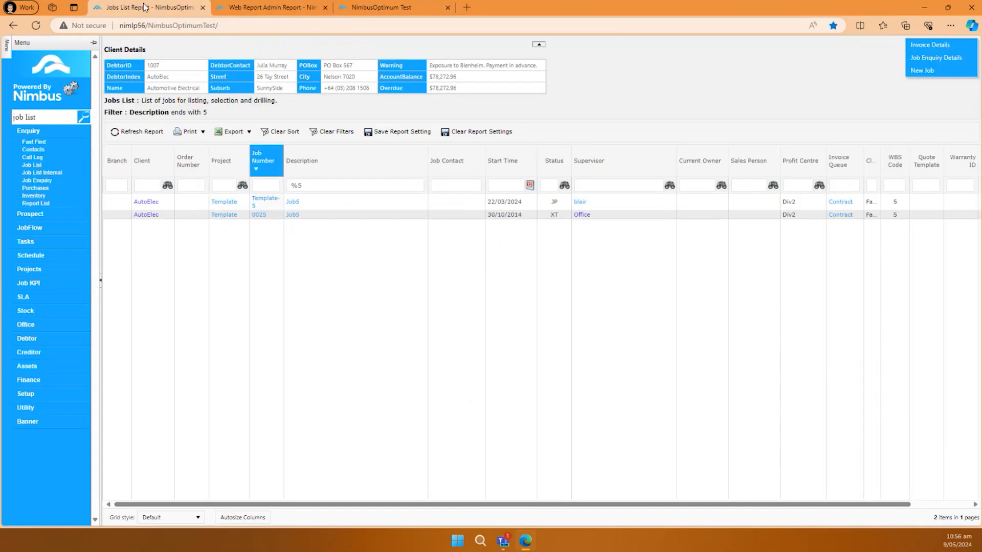
{"action": "left_click", "coordinate": [62, 114]}
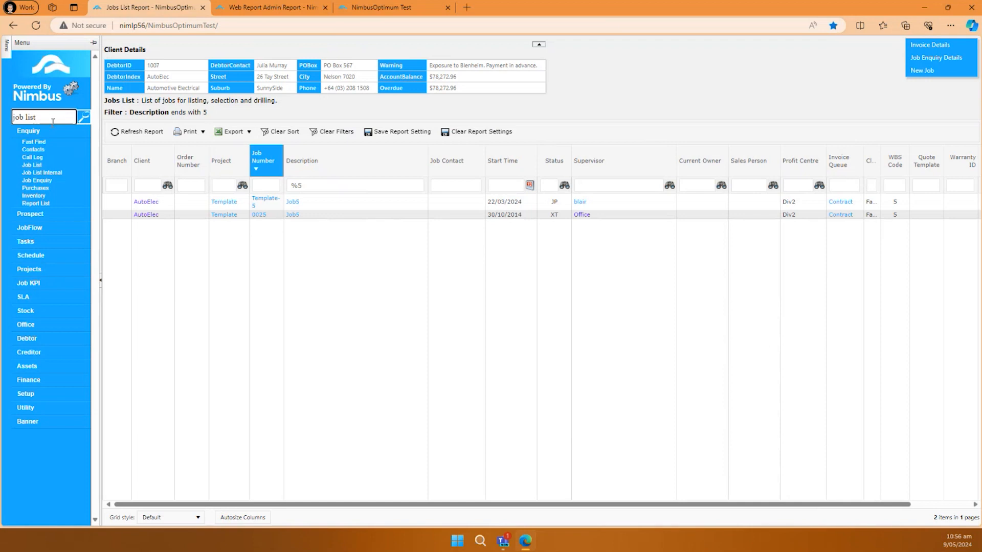
{"action": "key", "text": "ctrl+a"}
{"action": "type", "text": "address"}
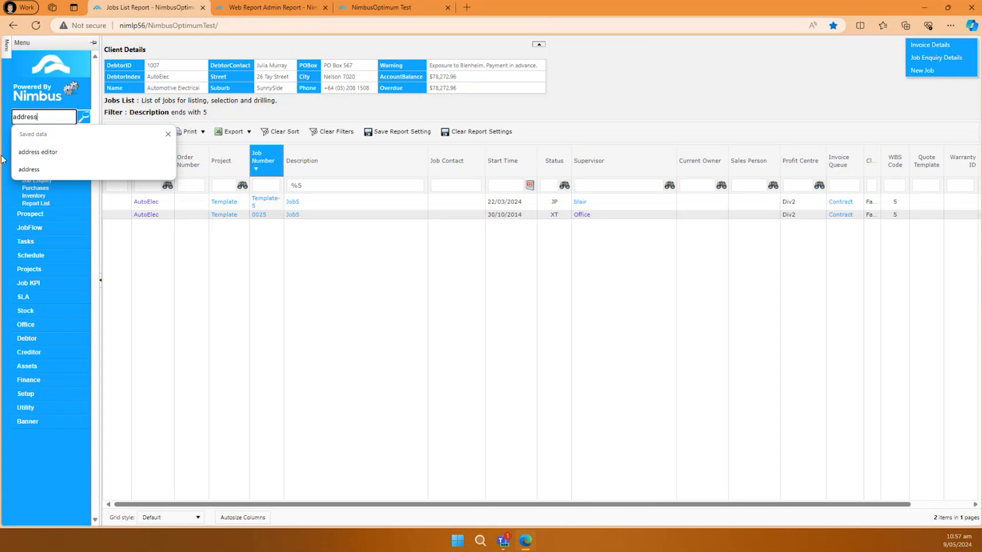
{"action": "left_click", "coordinate": [34, 158]}
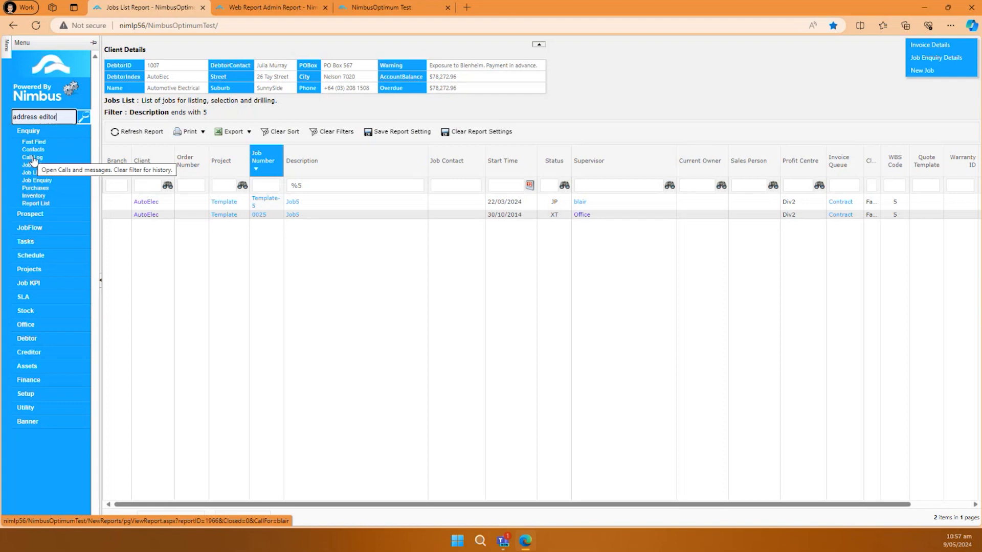
{"action": "left_click", "coordinate": [85, 118]}
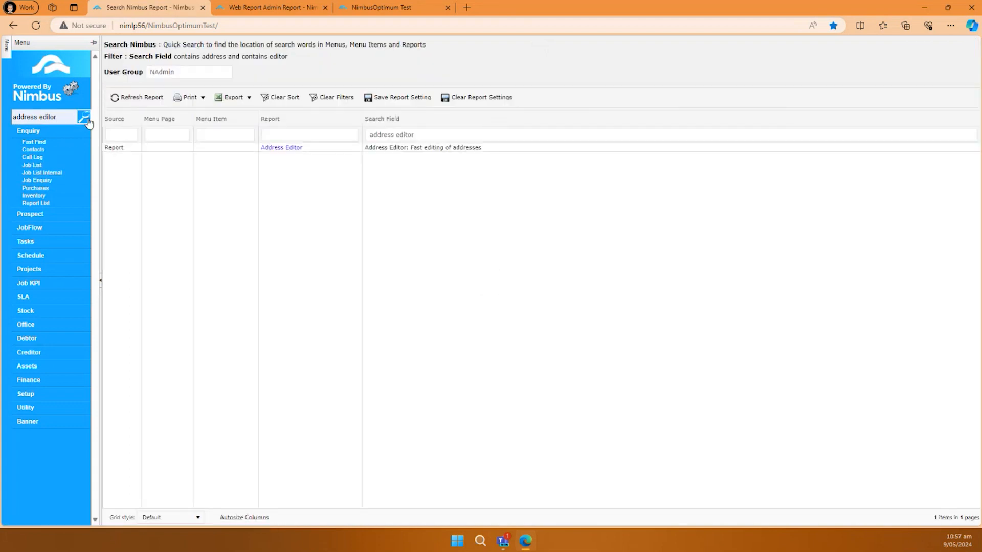
{"action": "left_click", "coordinate": [286, 148]}
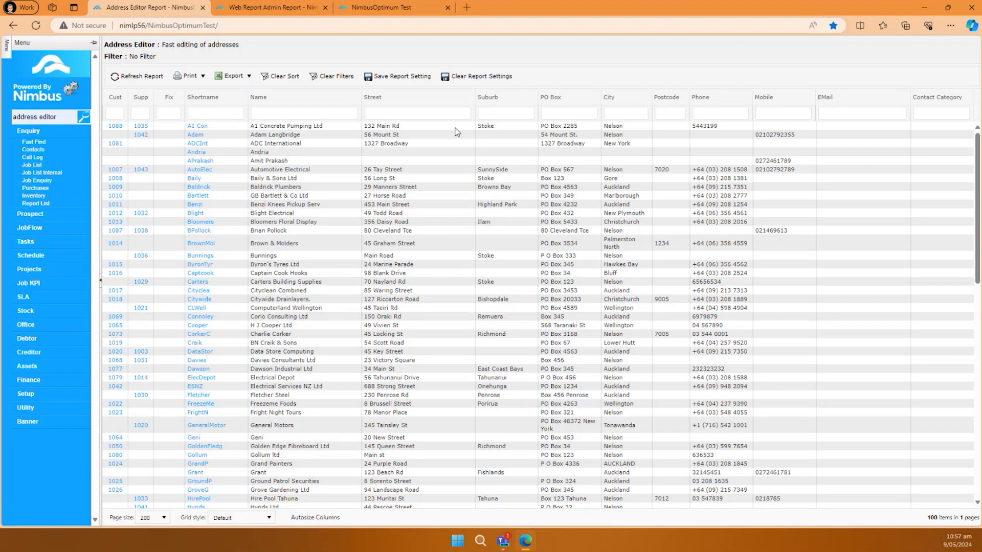
Change the street number in A1 Concrete Pumping Ltd's address directly in the Address Editor and save the row
{"action": "left_click", "coordinate": [390, 126]}
{"action": "left_click", "coordinate": [374, 126]}
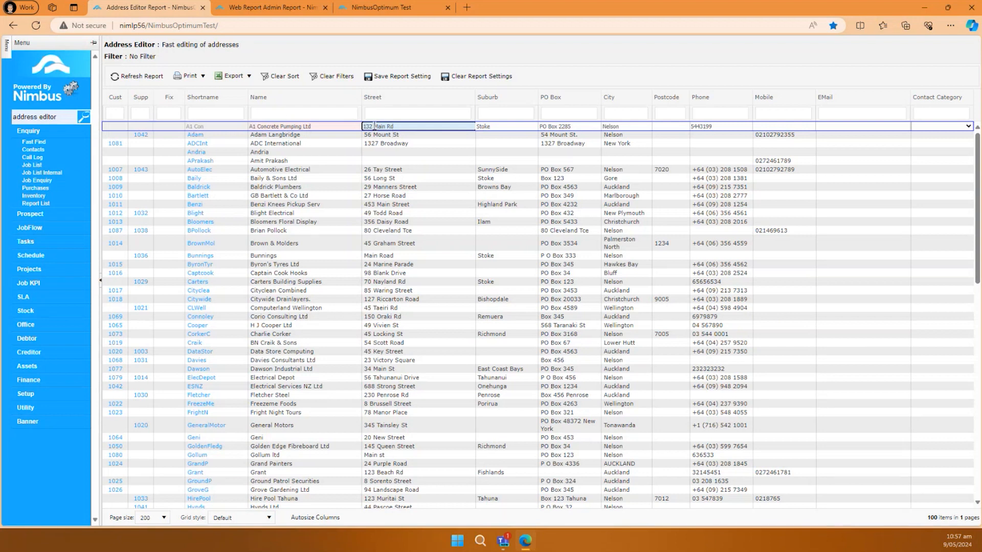
{"action": "key", "text": "BackSpace"}
{"action": "type", "text": "4"}
{"action": "key", "text": "Return"}
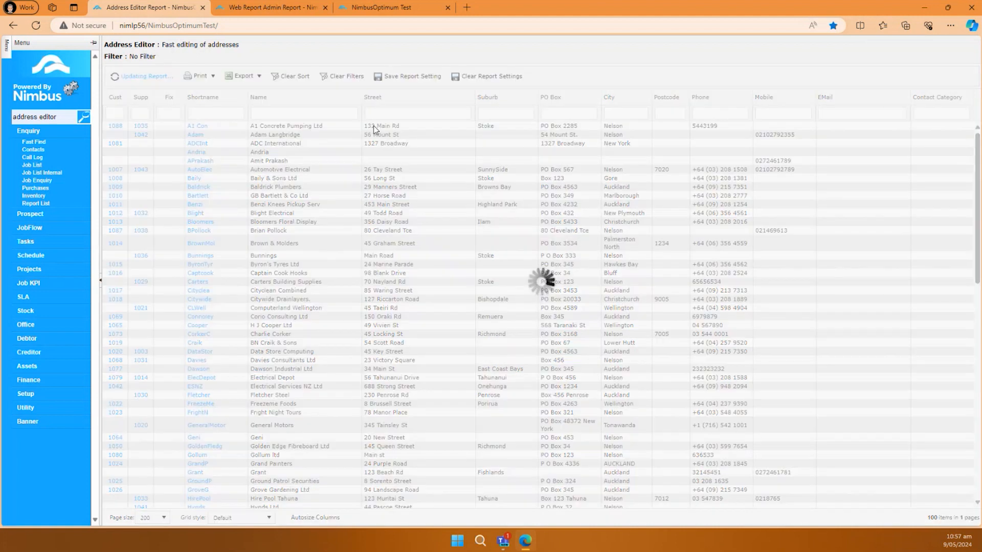
Open the Street field of the AutoElec and Blight Electrical rows for inline editing
{"action": "left_click", "coordinate": [385, 170]}
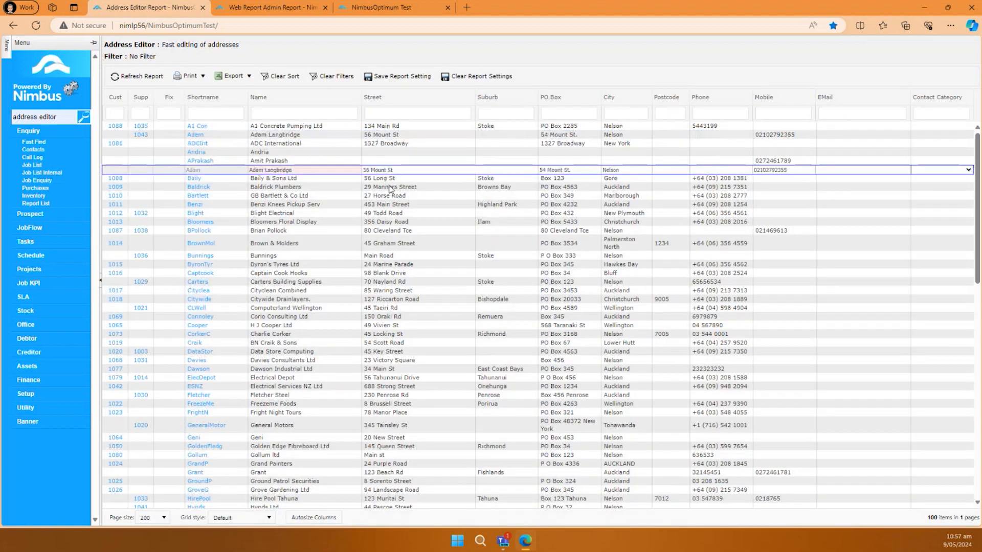
{"action": "left_click", "coordinate": [395, 213]}
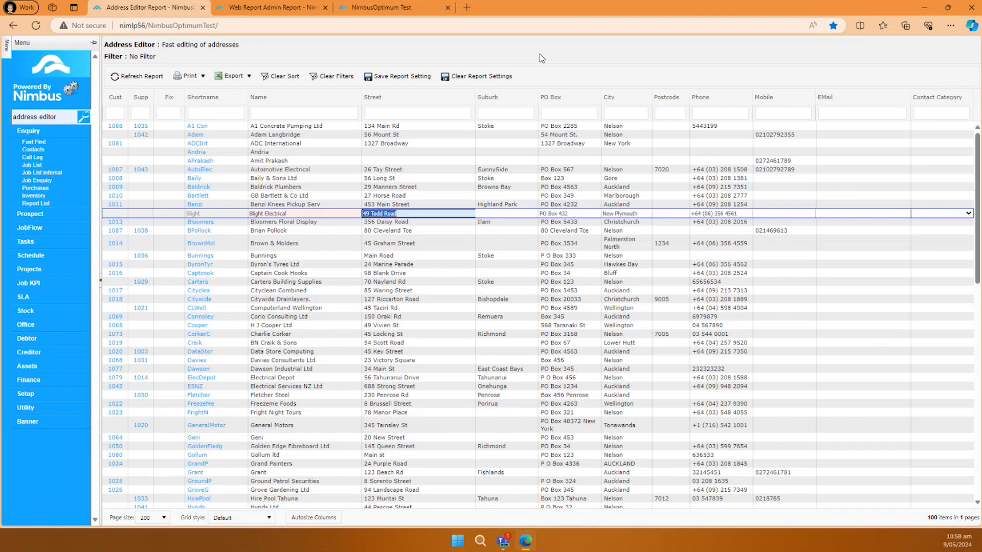
{"action": "left_click", "coordinate": [575, 51]}
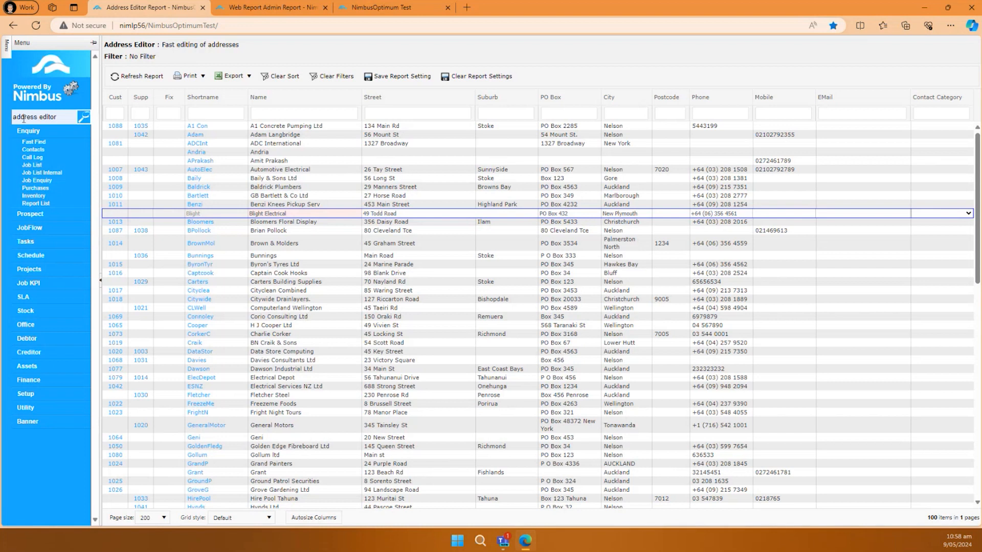
Search Nimbus for "job enquiry detail" and open the Job Enquiry Detail report
{"action": "left_click", "coordinate": [58, 117]}
{"action": "type", "text": "jo"}
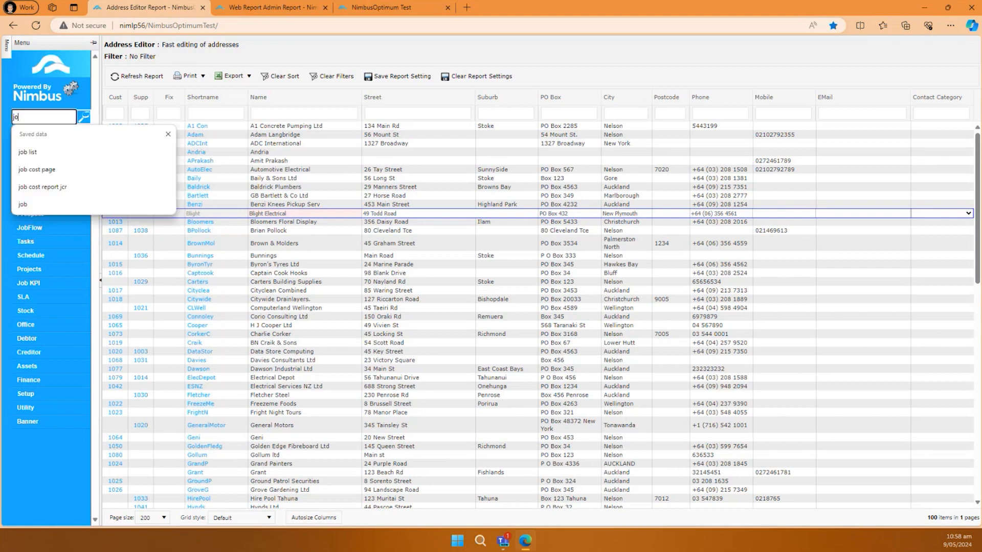
{"action": "type", "text": "b enquiry det"}
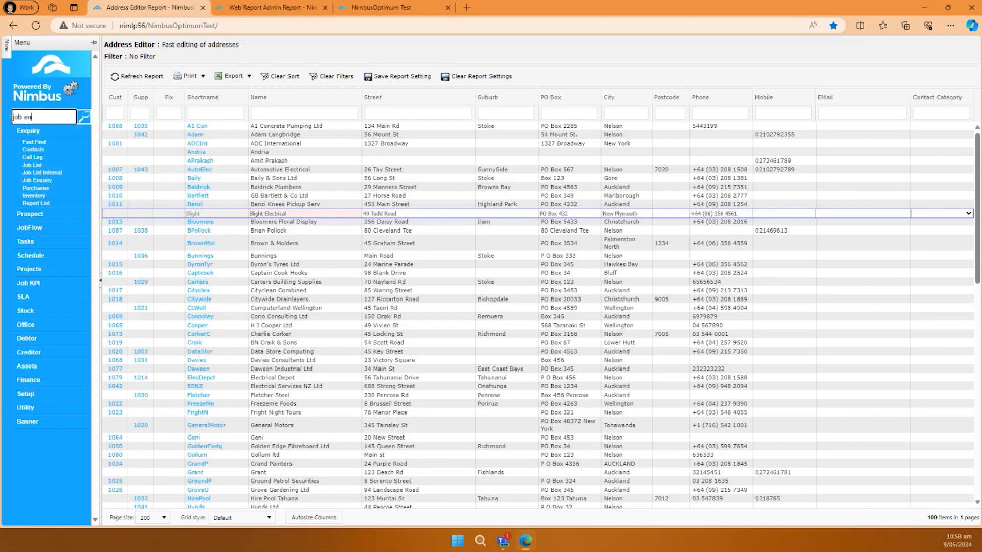
{"action": "type", "text": "ail"}
{"action": "key", "text": "Return"}
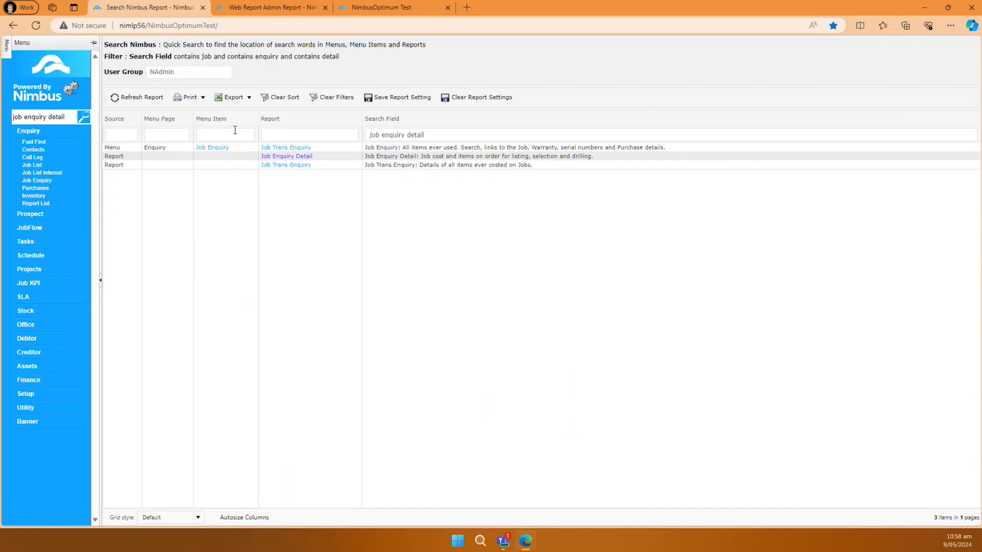
{"action": "left_click", "coordinate": [280, 157]}
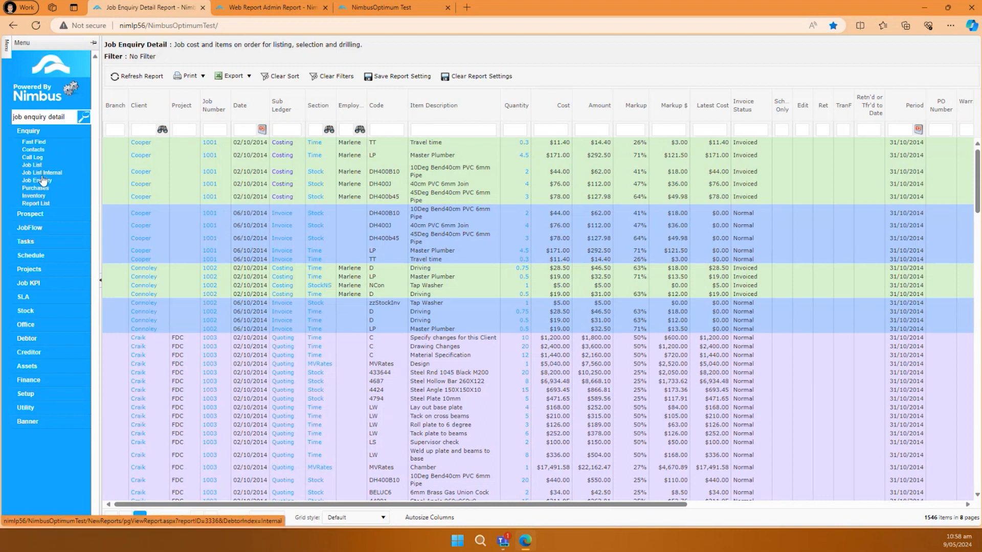
Search Nimbus for "to issue" and open the Jobs to Issue report
{"action": "left_click", "coordinate": [65, 119]}
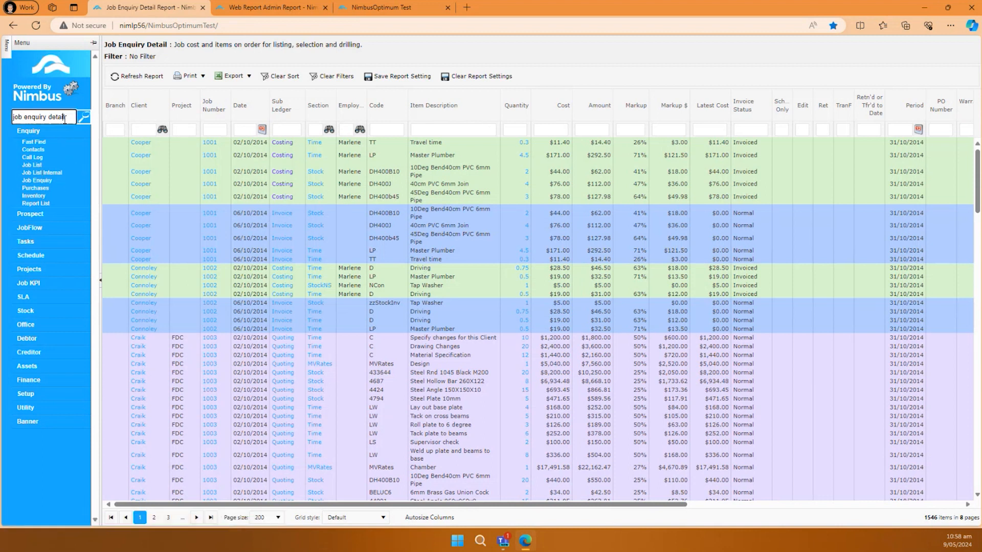
{"action": "triple_click", "coordinate": [64, 119]}
{"action": "type", "text": "toissue"}
{"action": "key", "text": "BackSpace"}
{"action": "key", "text": "BackSpace"}
{"action": "key", "text": "BackSpace"}
{"action": "key", "text": "BackSpace"}
{"action": "key", "text": "BackSpace"}
{"action": "type", "text": "issue"}
{"action": "key", "text": "Return"}
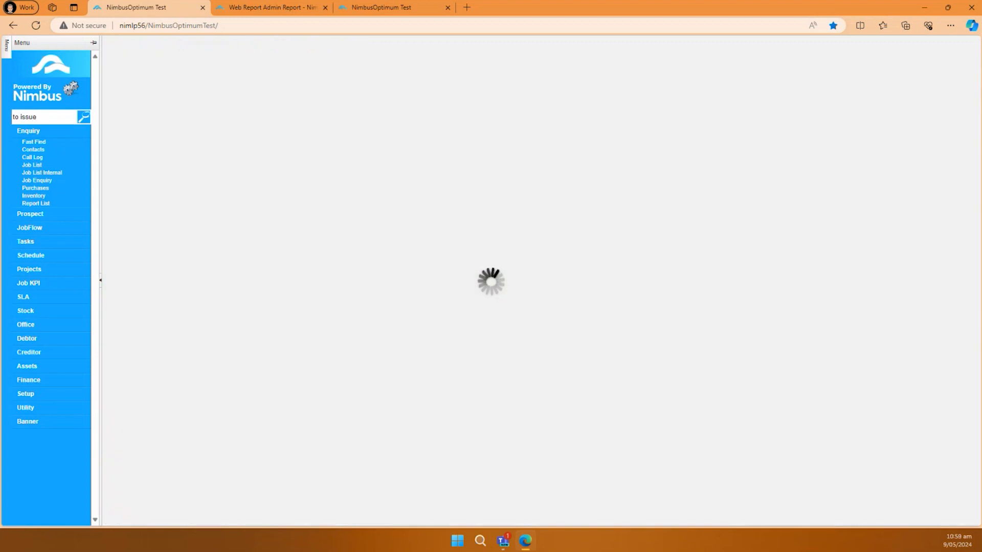
{"action": "left_click", "coordinate": [286, 157]}
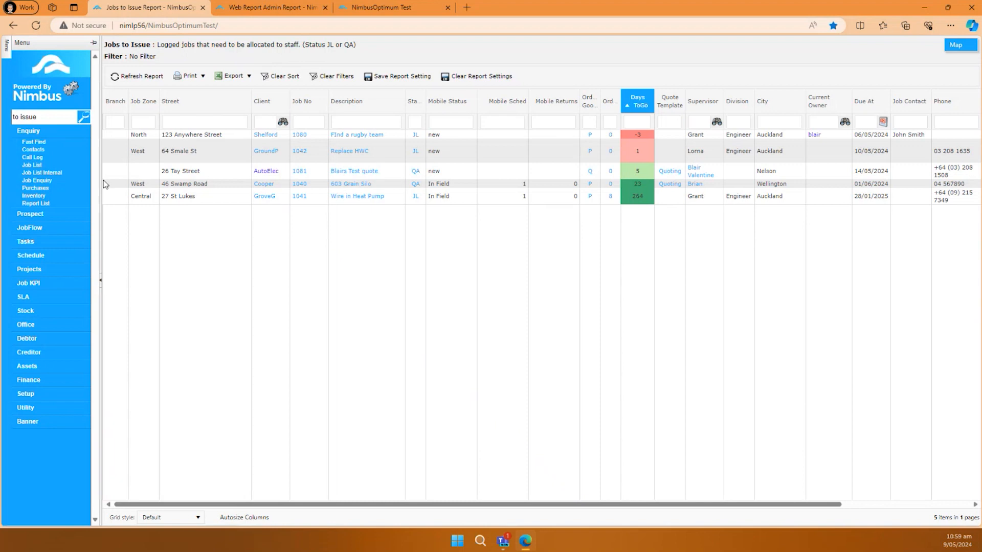
Open the general Job List report and the Job List Internal report to compare their preset filters
{"action": "left_click", "coordinate": [33, 167]}
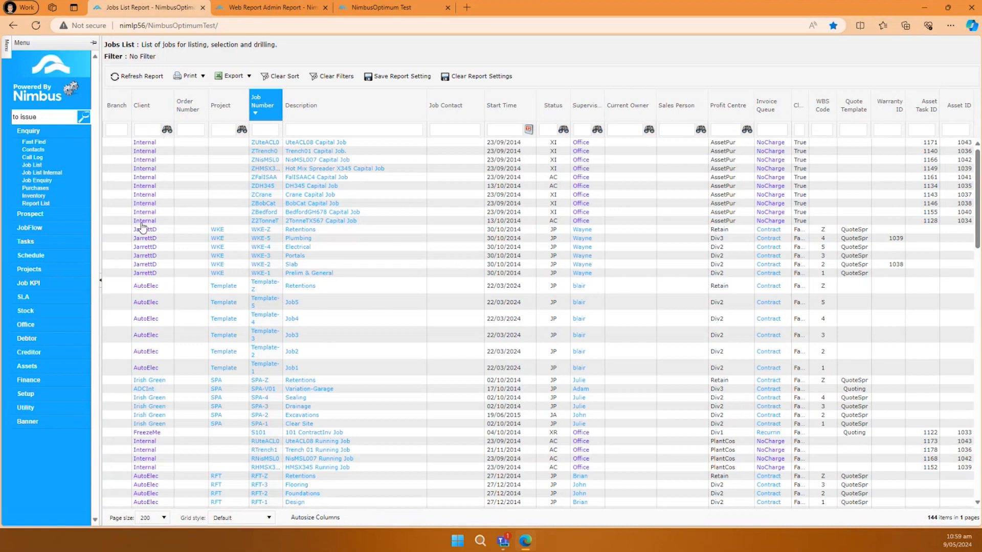
{"action": "left_click", "coordinate": [55, 174]}
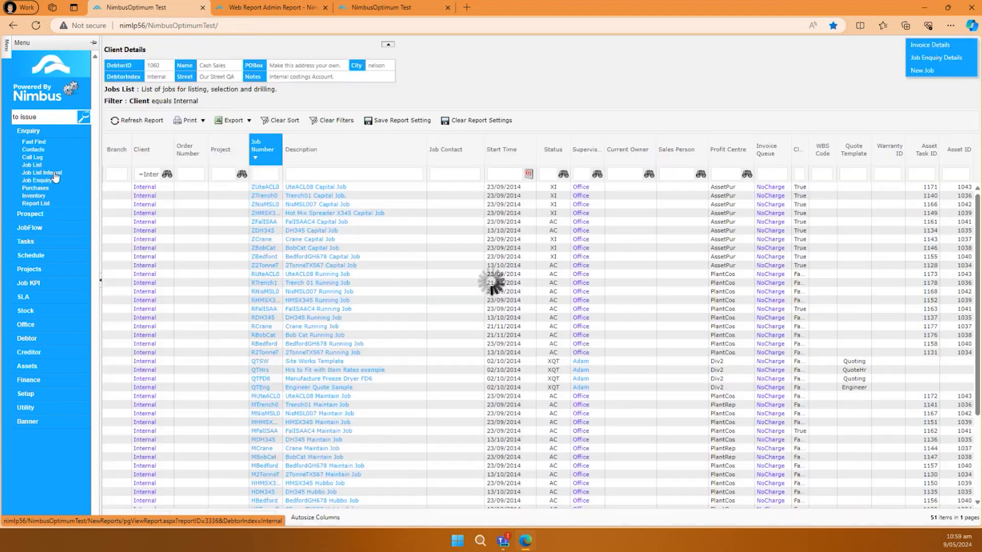